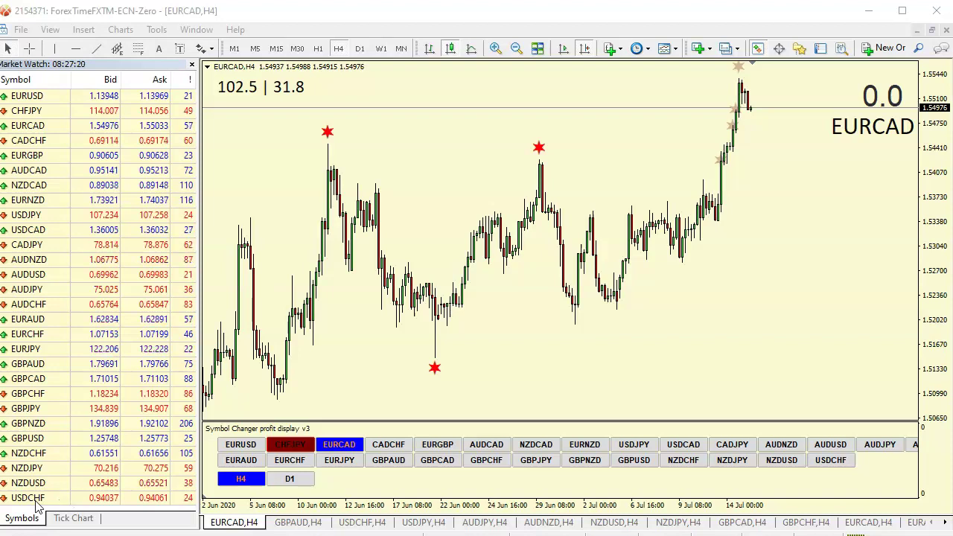
- Switch the EURCAD chart to EURUSD and bring its early June H4 candles into view
left_click(32, 506)
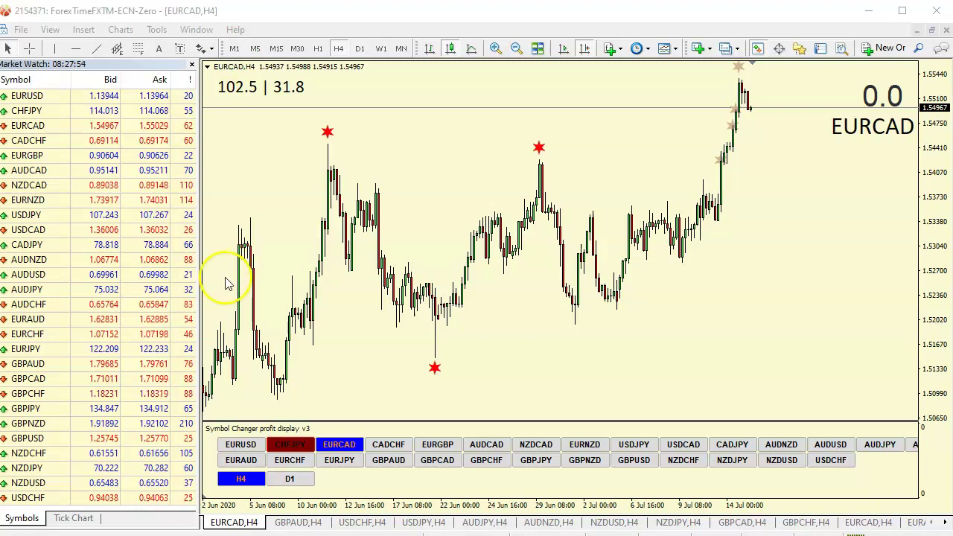
left_click(235, 445)
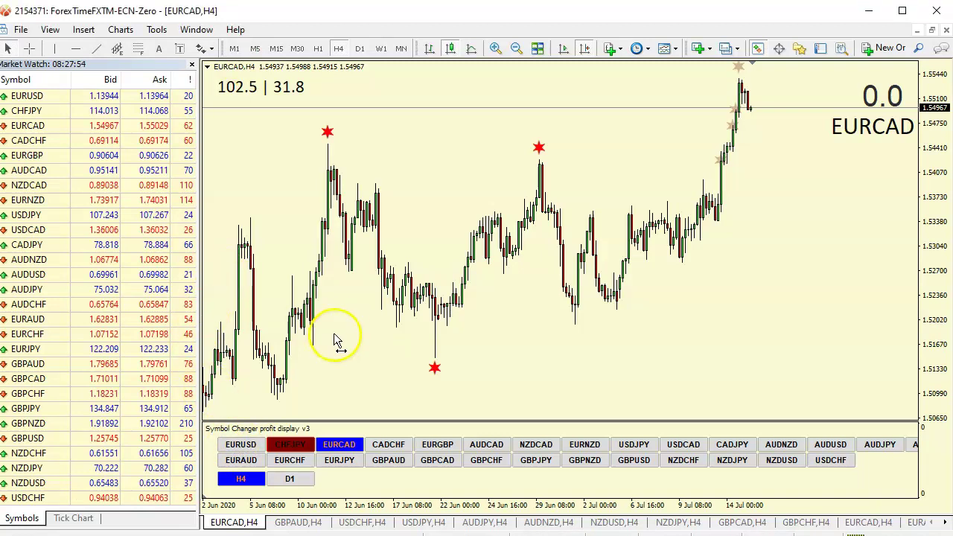
left_click(365, 311)
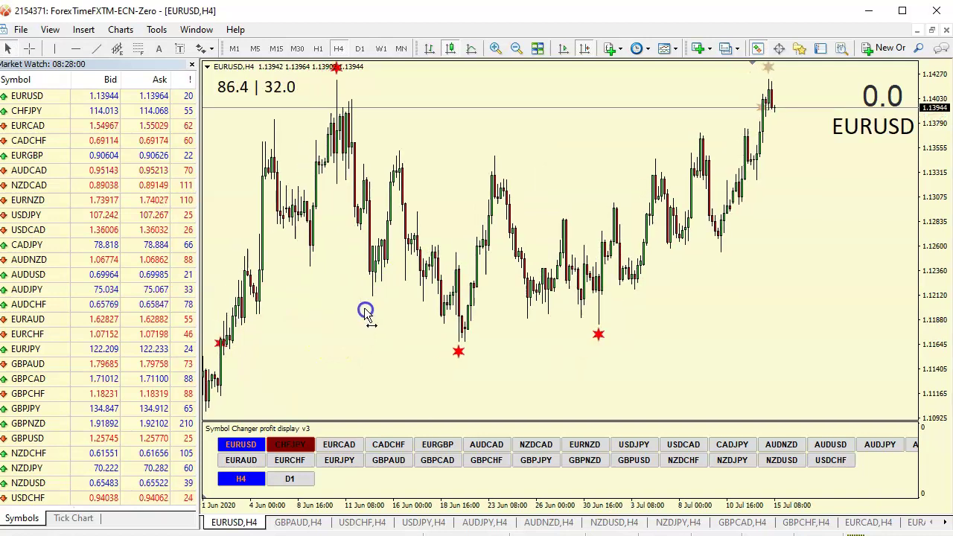
left_click_drag(364, 311, 389, 303)
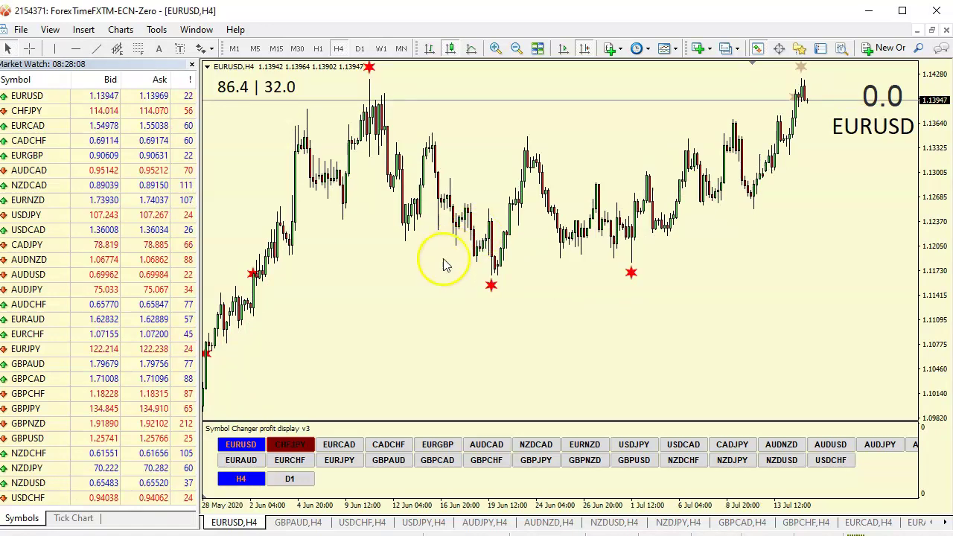
left_click_drag(460, 296, 482, 298)
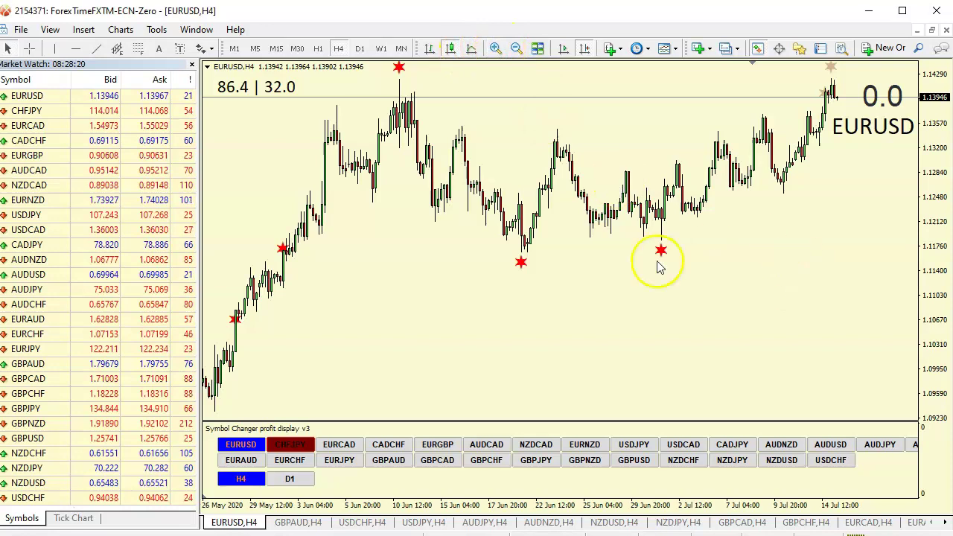
- Enlarge the EURUSD H4 candles, turn chart shift off and examine the late June to early July candles
left_click(495, 48)
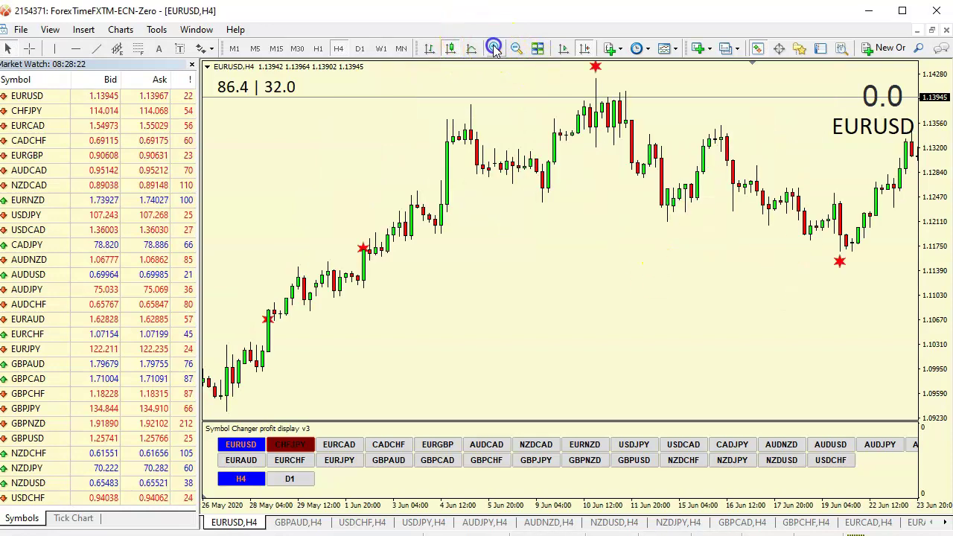
left_click(584, 49)
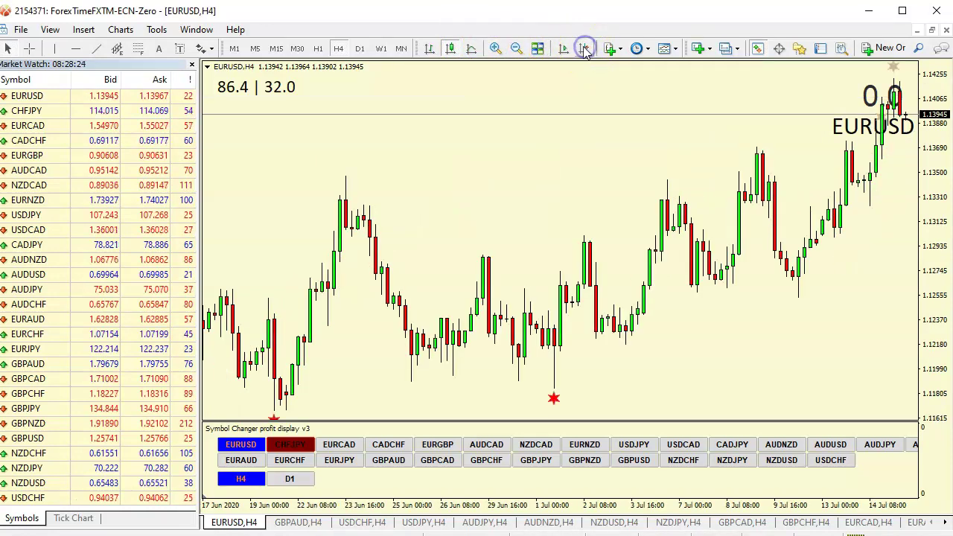
left_click(494, 48)
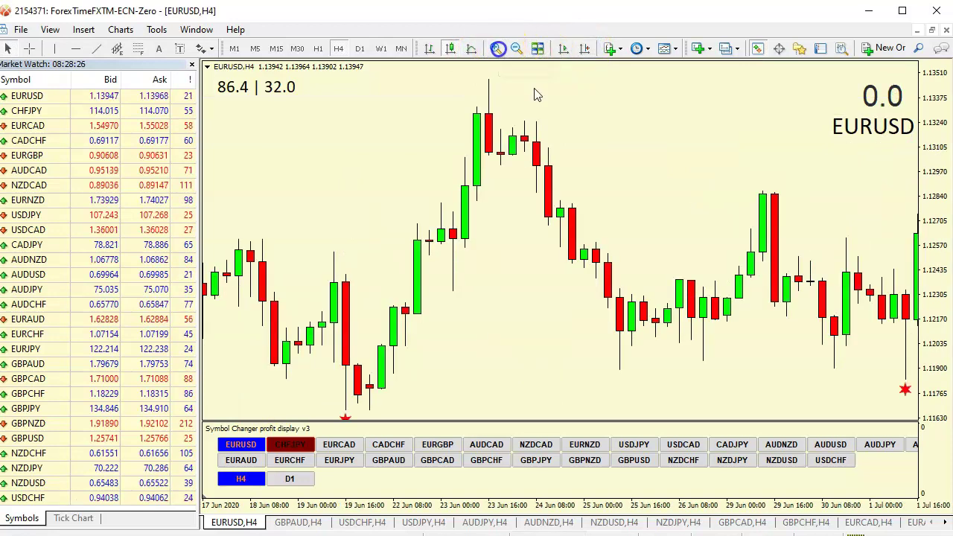
left_click_drag(599, 171, 422, 171)
left_click_drag(618, 230, 598, 223)
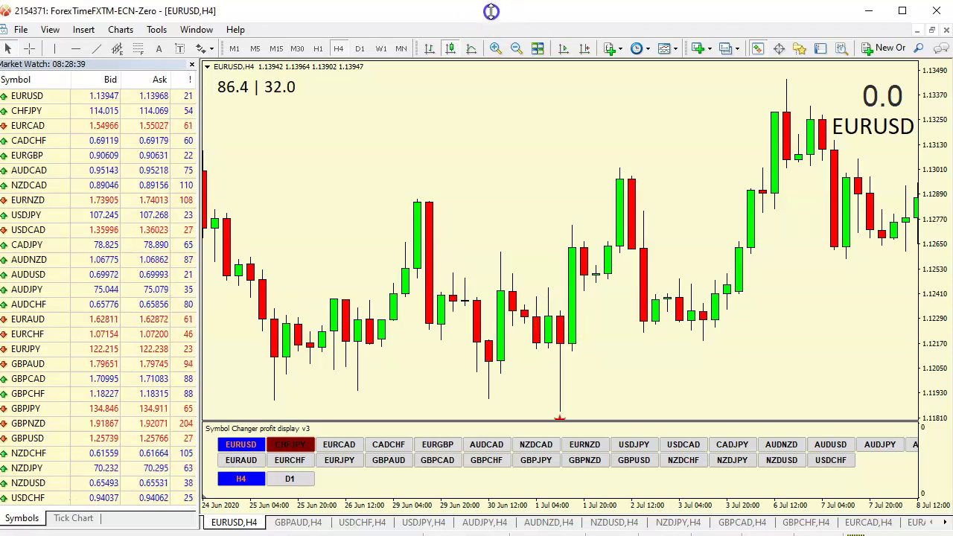
- Move and resize the platform window so its edges and status bar fit within the screen
mouse_move(492, 11)
left_mouse_down()
mouse_move(486, 41)
mouse_move(495, 9)
left_mouse_up()
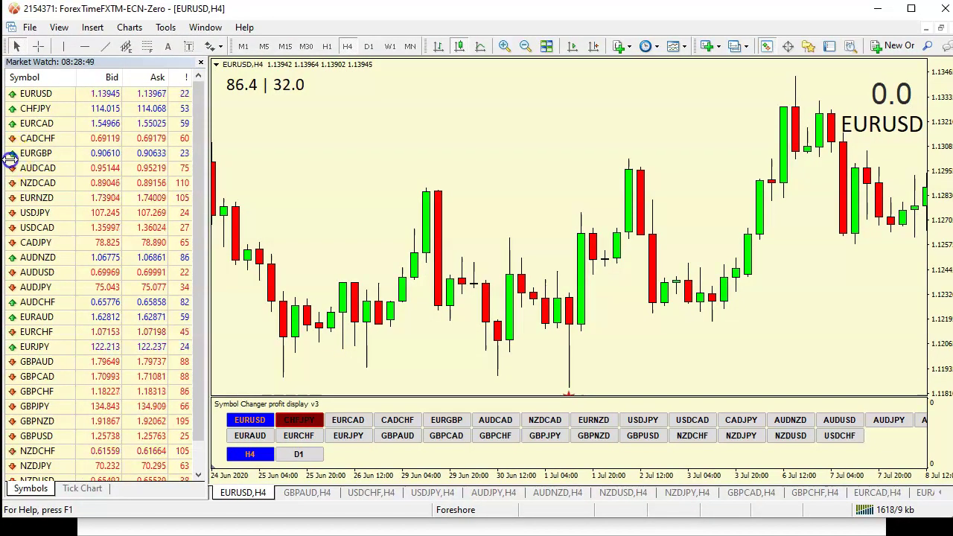
left_click_drag(9, 158, 21, 159)
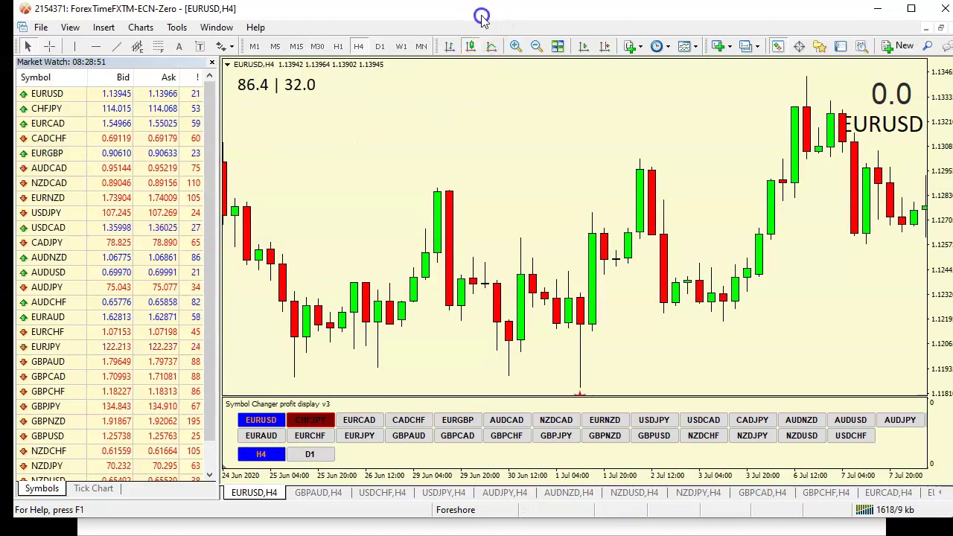
left_click_drag(482, 16, 477, 20)
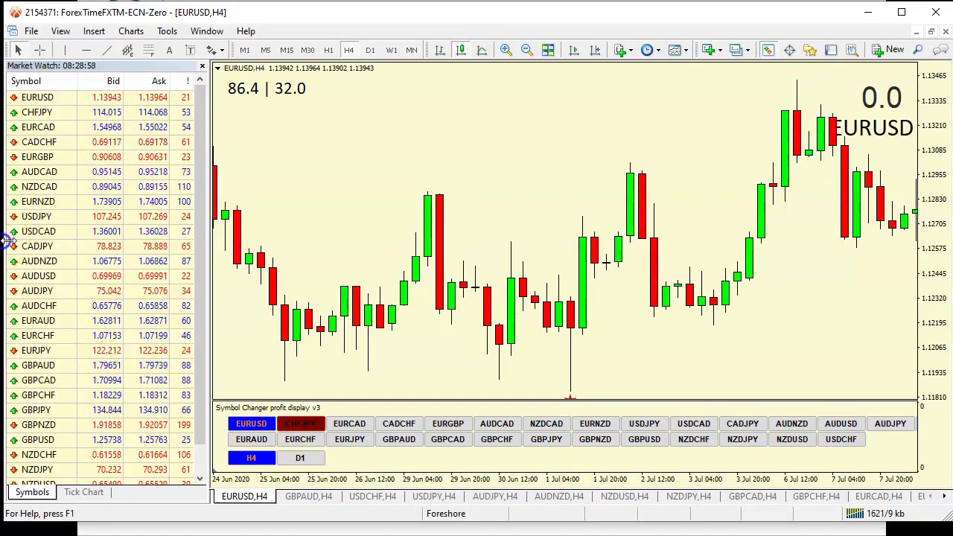
left_click_drag(6, 298, 1, 298)
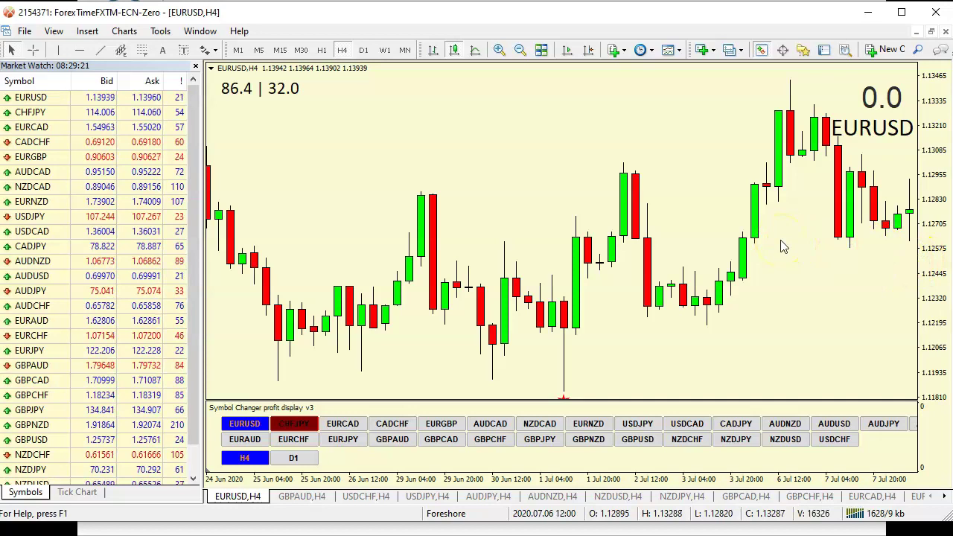
- Shrink the EURUSD H4 candles and examine the overall price movement from late May to mid-July 2020
left_click(521, 50)
left_click(521, 50)
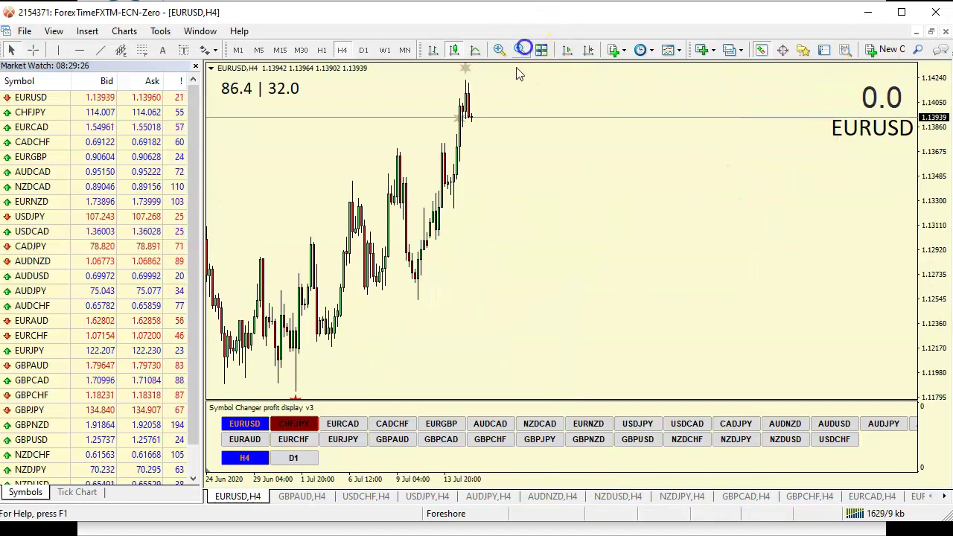
left_click_drag(471, 187, 467, 221)
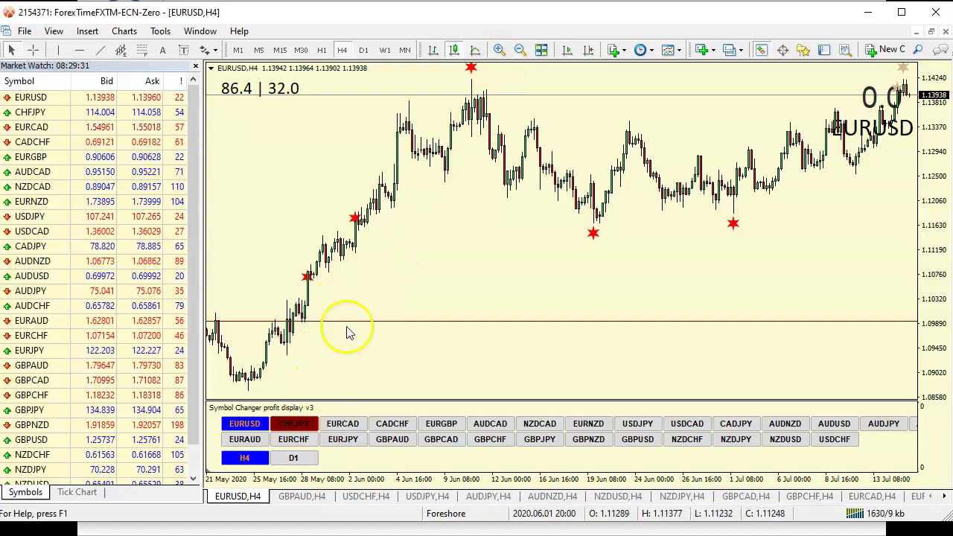
left_click(727, 213)
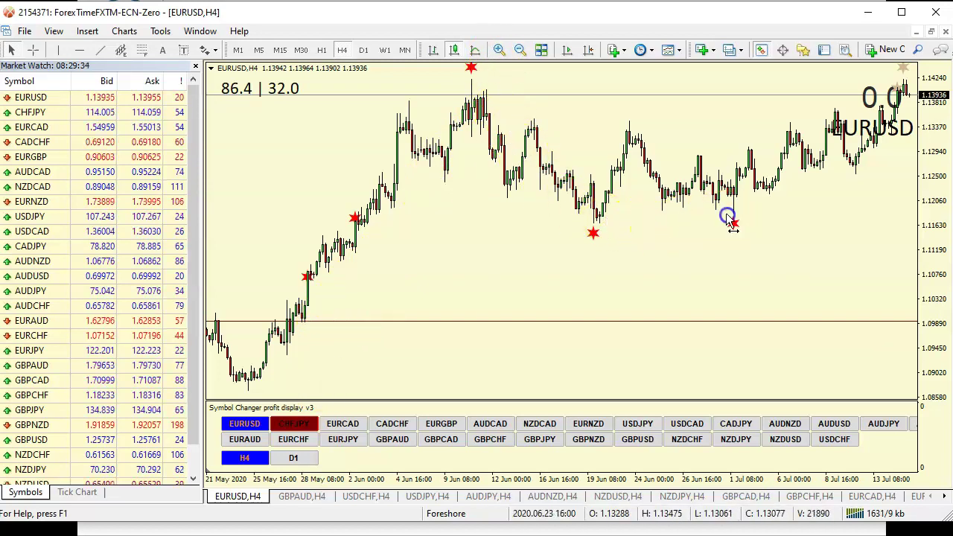
left_click(624, 212)
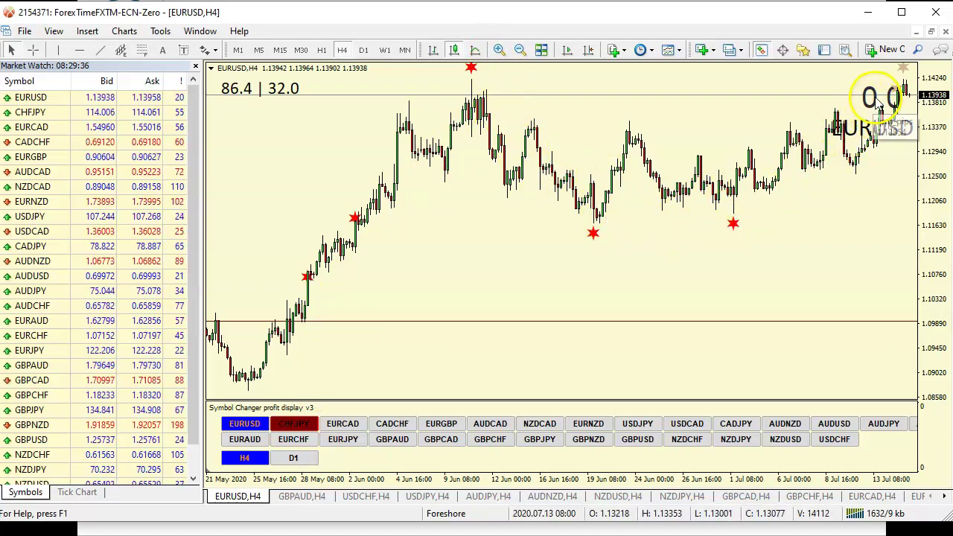
- Enlarge the H4 candles, turn chart shift on and examine the candles from late June into July 2020
left_click(498, 50)
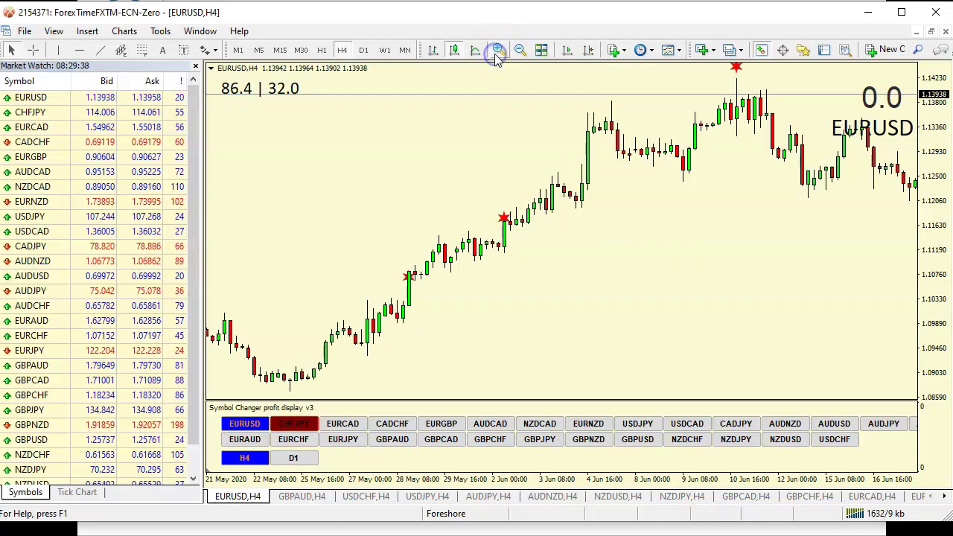
left_click(589, 50)
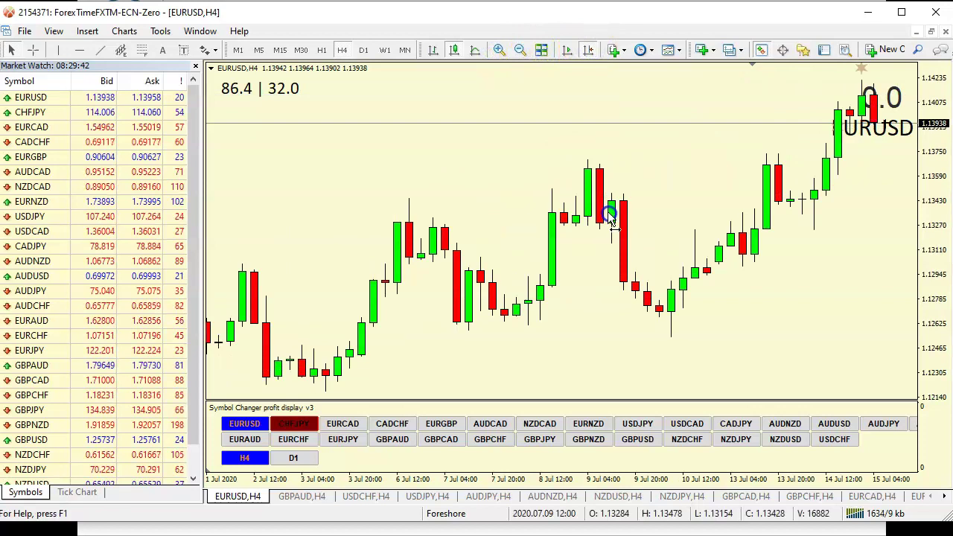
left_click_drag(608, 211, 598, 268)
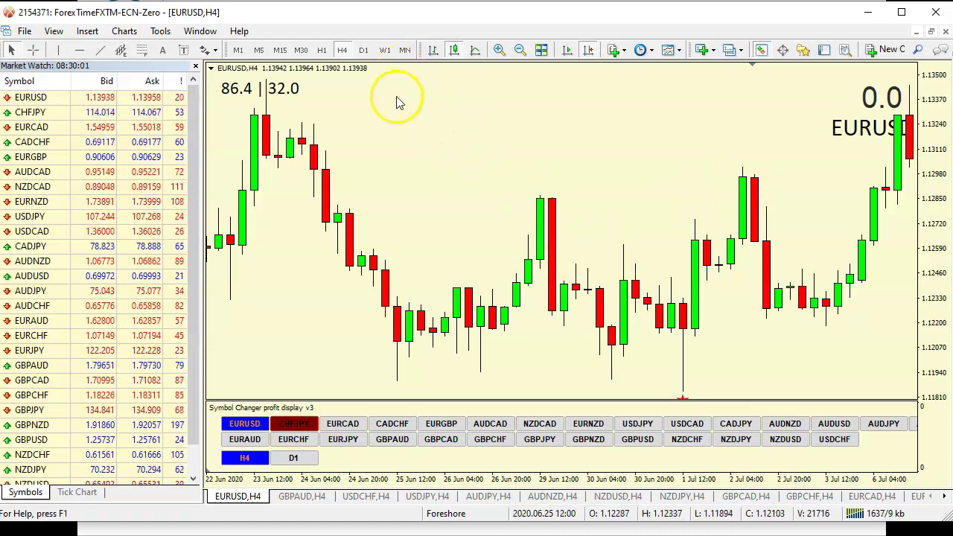
- Set the EURUSD chart to the Daily timeframe and examine the candles from May to mid-July 2020
left_click(365, 55)
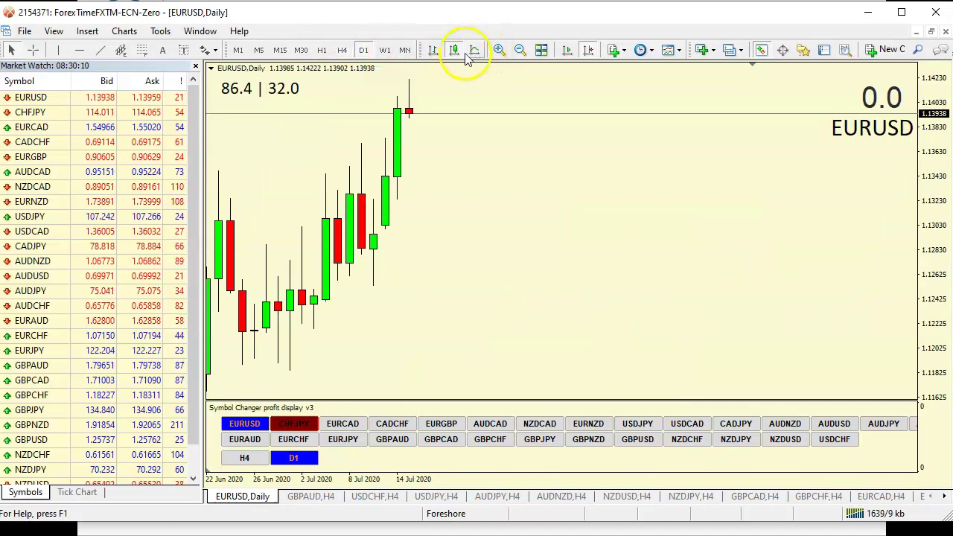
left_click(411, 157)
left_click_drag(412, 159, 410, 178)
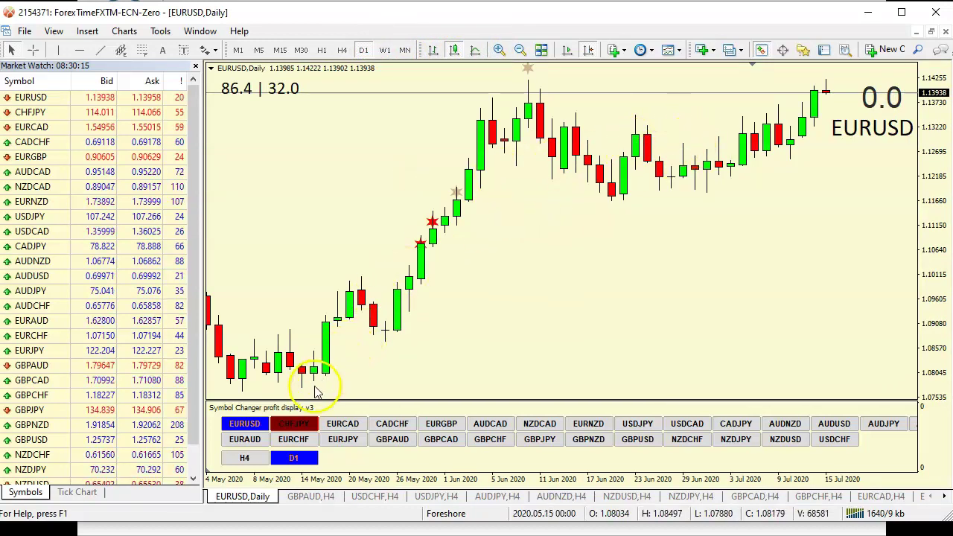
- Return the EURUSD chart to the H4 timeframe and examine the candles of early to mid-May 2020
left_click(343, 51)
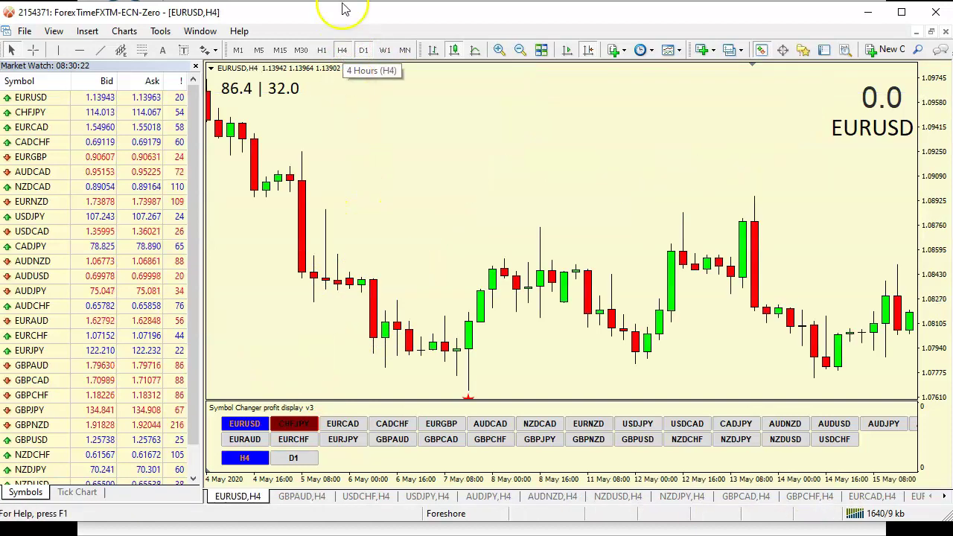
left_click_drag(417, 214, 283, 181)
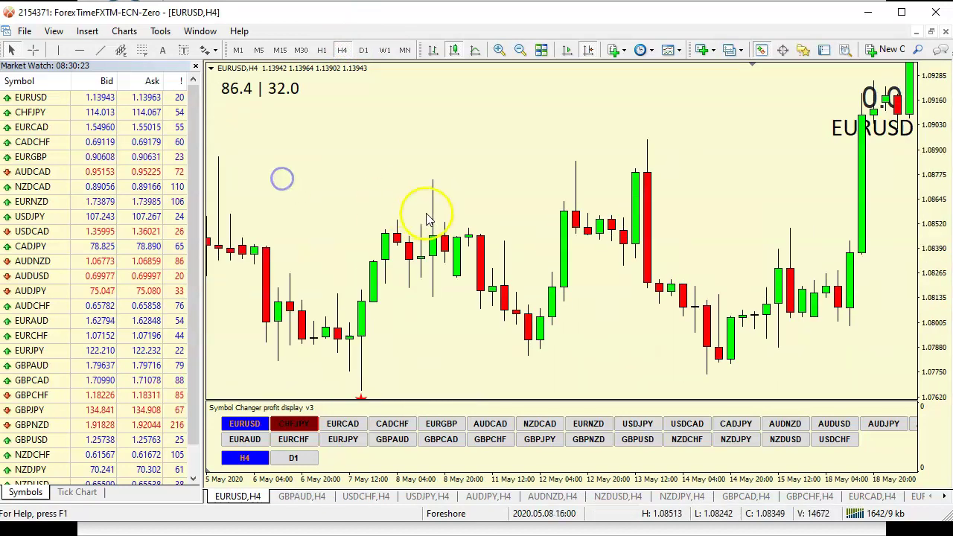
mouse_move(437, 213)
left_mouse_down()
mouse_move(449, 213)
mouse_move(438, 216)
left_mouse_up()
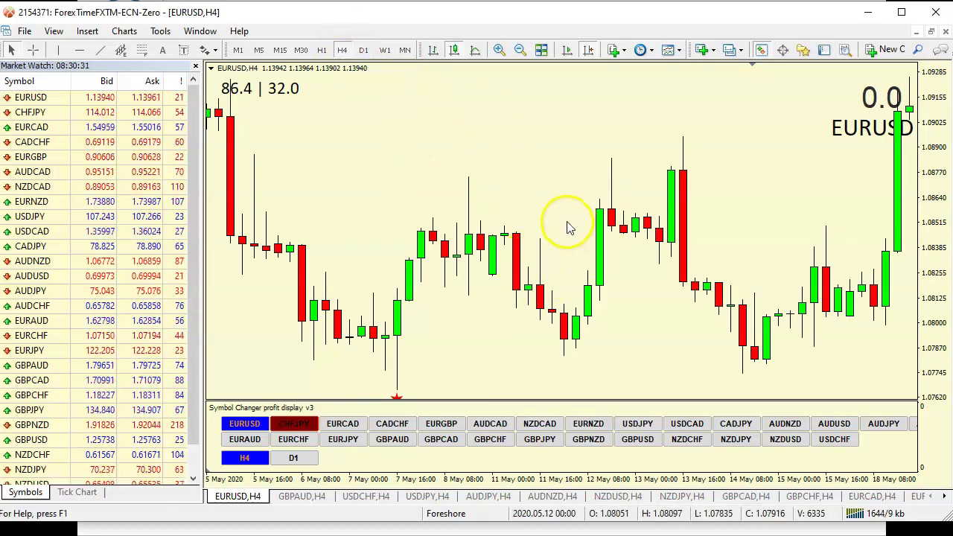
- Set the EURUSD chart to the Weekly timeframe, turn chart shift off and examine the candles from mid-2019 to July 2020
left_click(388, 52)
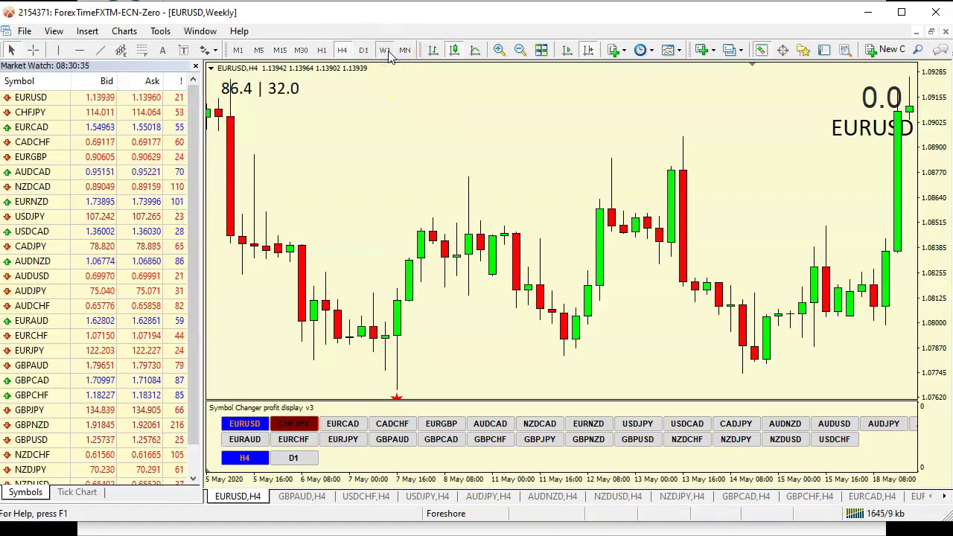
left_click(386, 50)
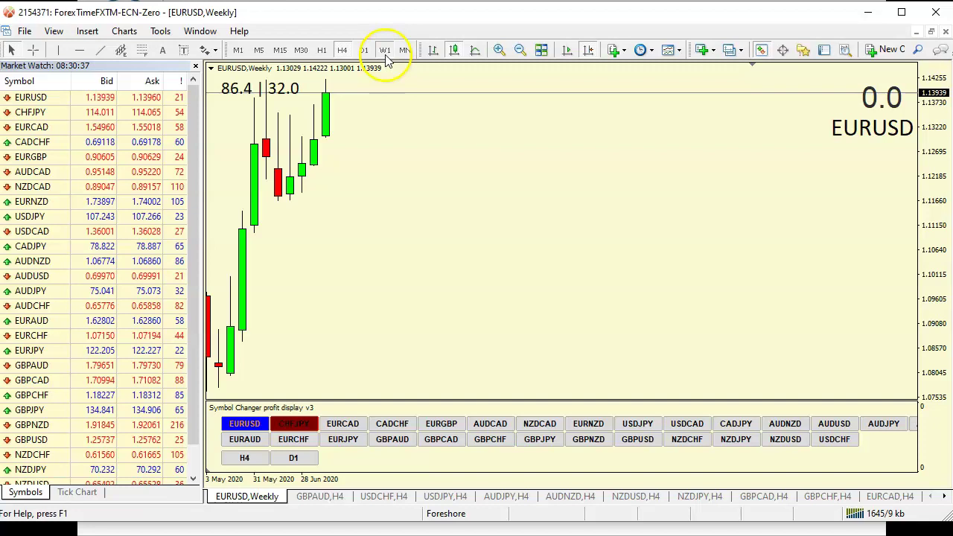
left_click(590, 52)
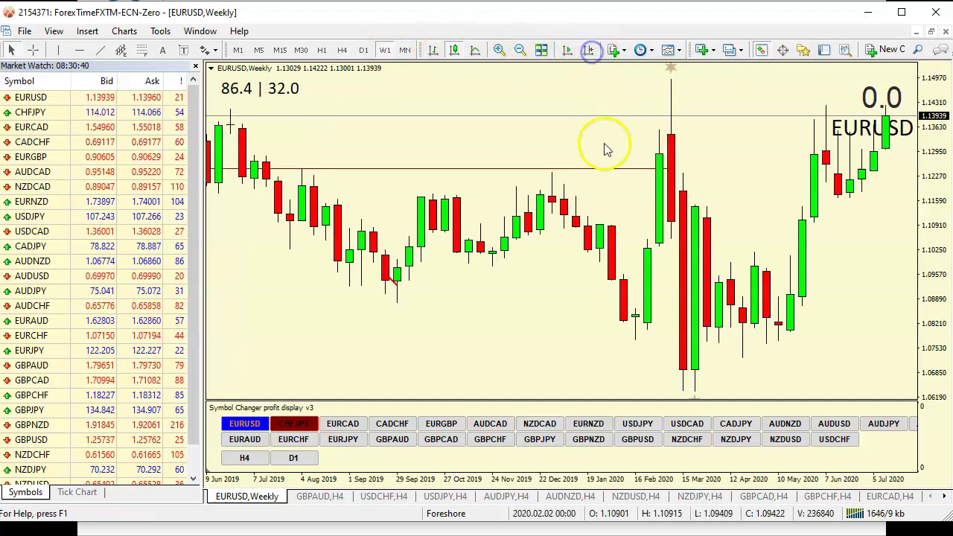
left_click(687, 187)
left_click(496, 166)
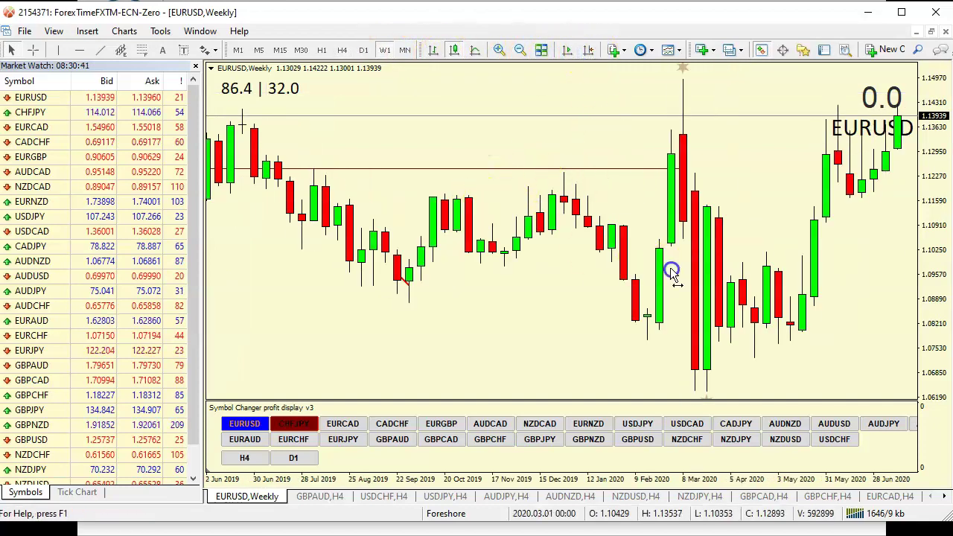
left_click_drag(670, 266, 589, 271)
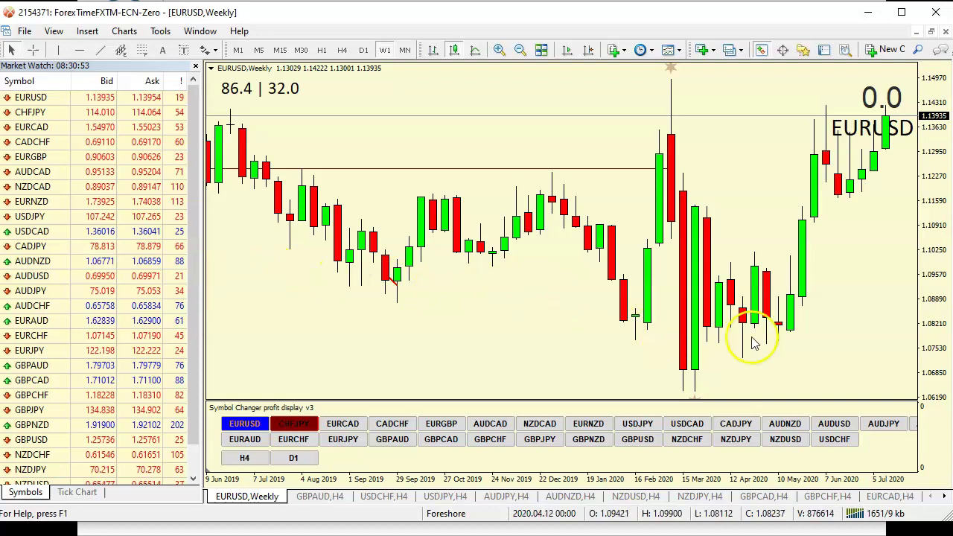
- Set the EURUSD chart to the Daily timeframe, turn chart shift on and examine the May to July 2020 candles
left_click(368, 50)
left_click(588, 50)
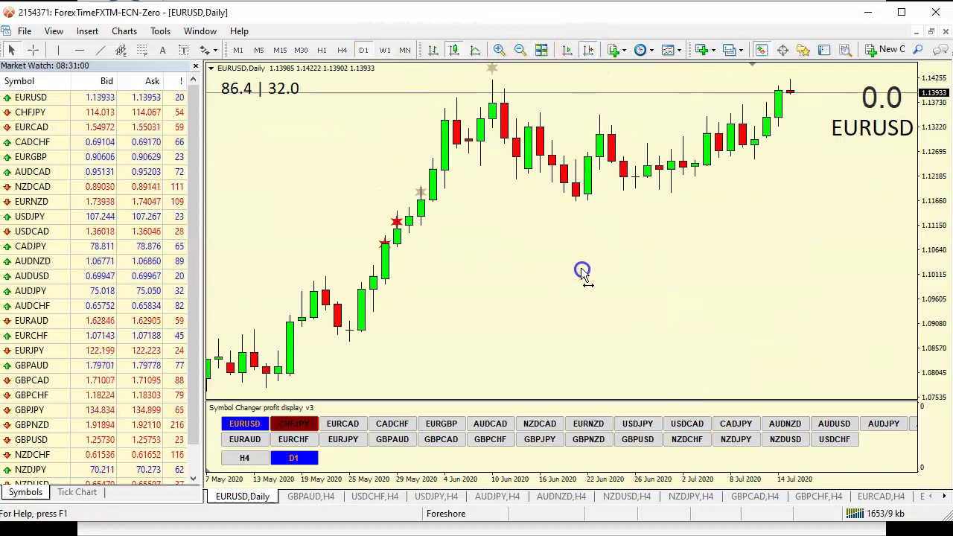
left_click_drag(582, 270, 656, 266)
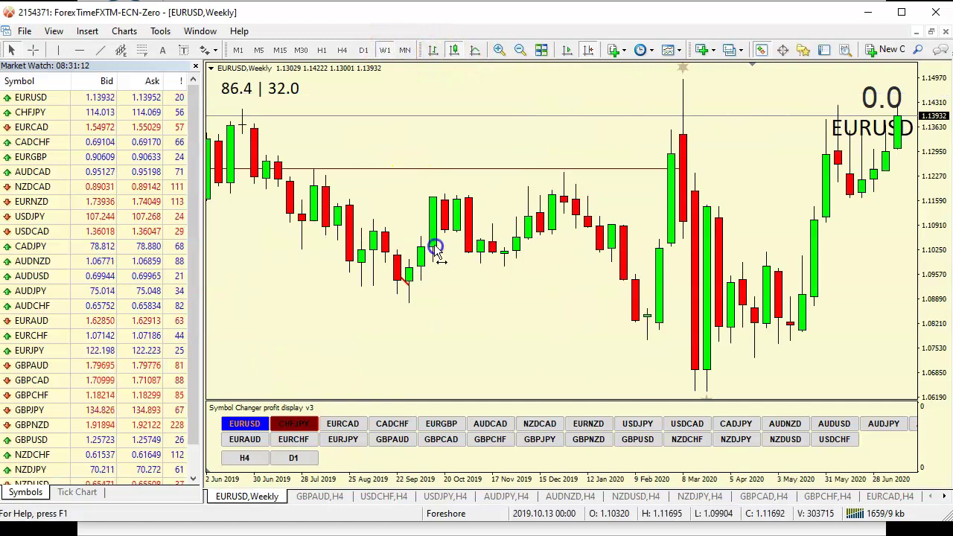
- Compare the weekly EURUSD candles from the second half of 2019 with those of March to July 2020
left_click_drag(434, 245, 422, 252)
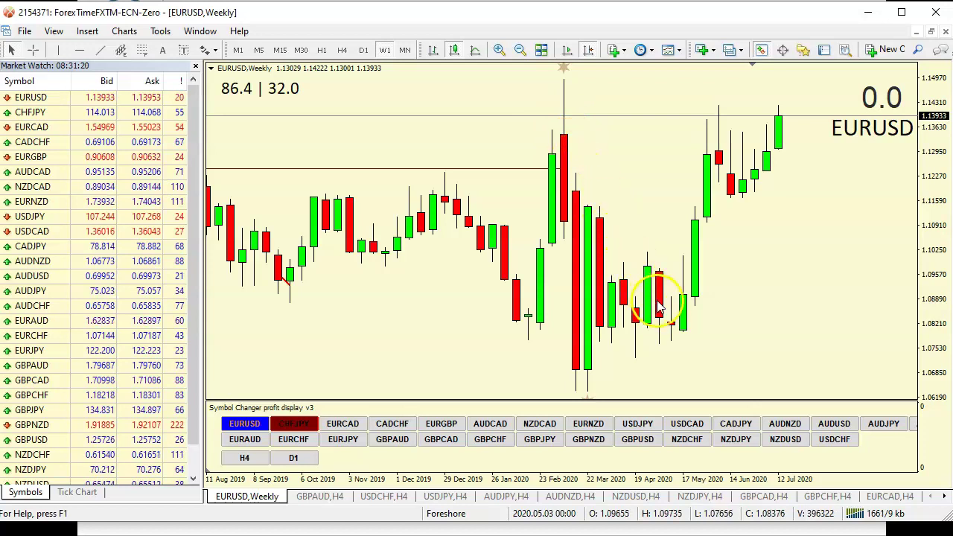
mouse_move(678, 331)
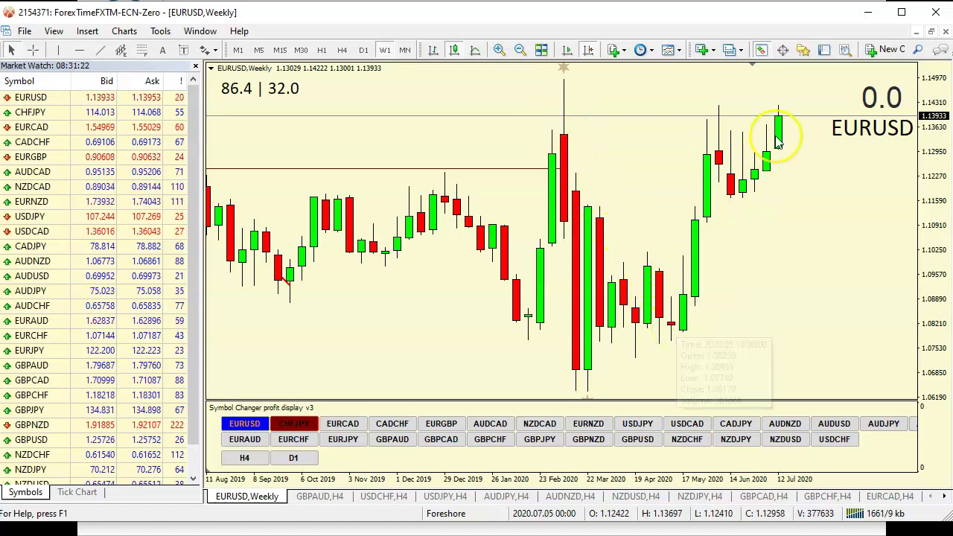
scroll(564, 252, "up", 3)
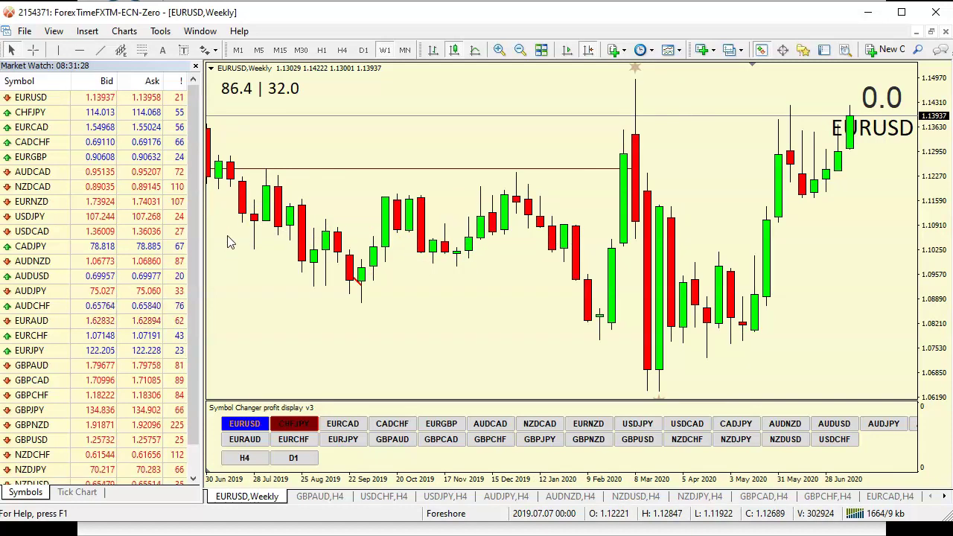
- Examine the weekly EURUSD candles from July to November 2019
left_click_drag(231, 242, 266, 234)
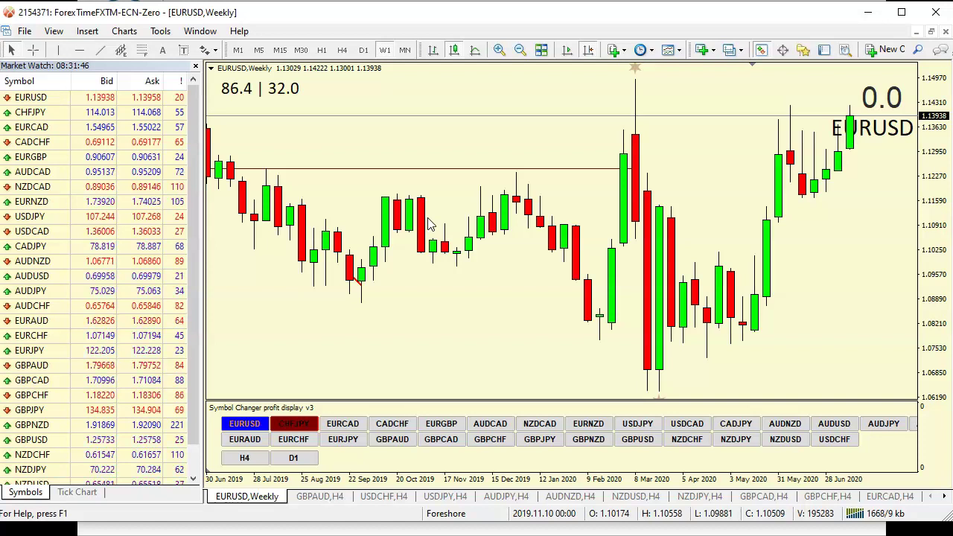
left_click(380, 235)
left_click_drag(380, 235, 382, 234)
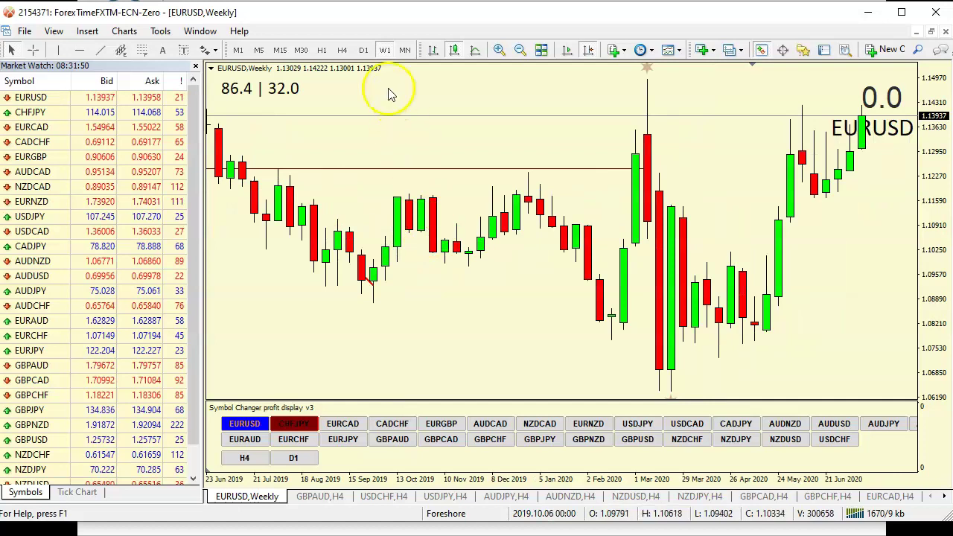
- Set the EURUSD chart to the H4 timeframe with chart shift on and view the July 2020 candles
left_click(343, 49)
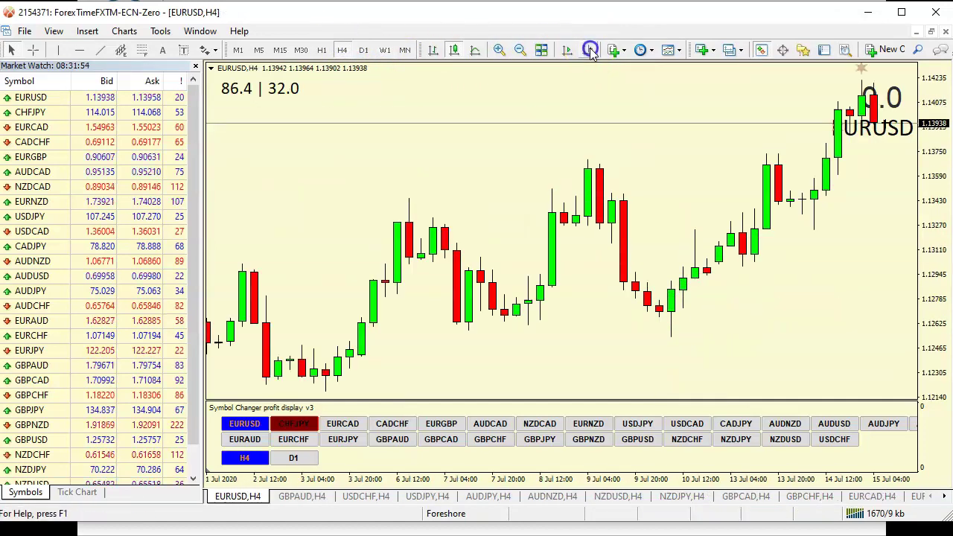
left_click(588, 49)
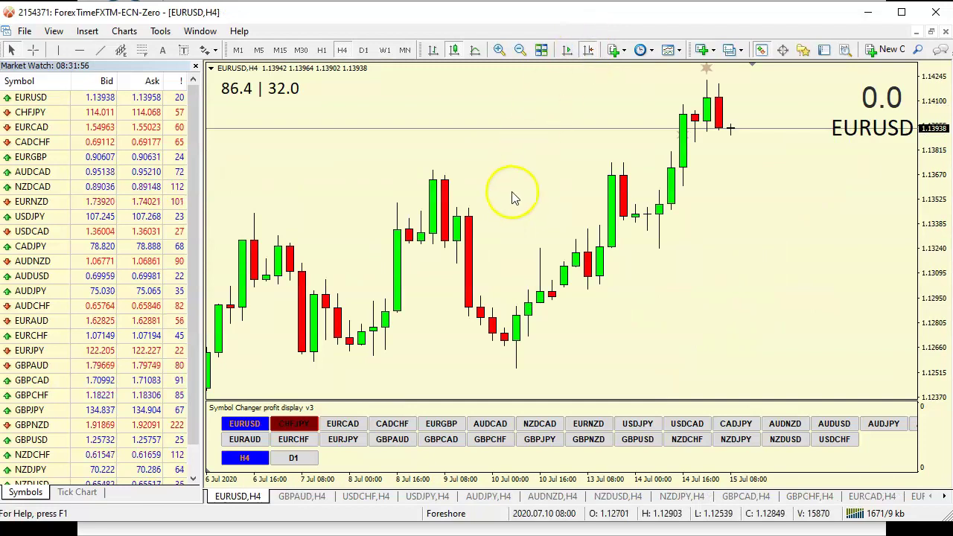
- Set the EURUSD chart to the M1 timeframe with chart shift off and examine the candles of 15 July 2020
left_click(238, 50)
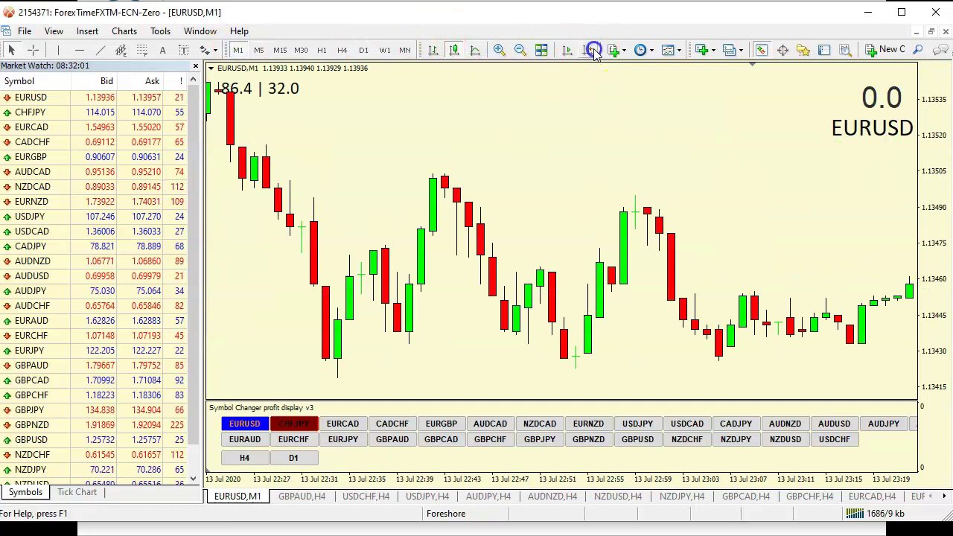
left_click(590, 49)
left_click(591, 50)
left_click(591, 50)
left_click(591, 49)
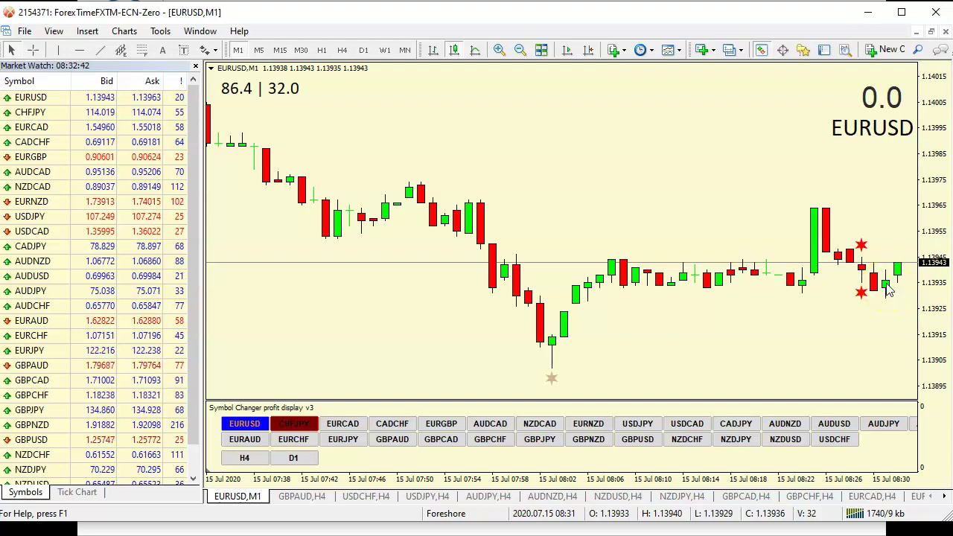
left_click_drag(837, 299, 834, 370)
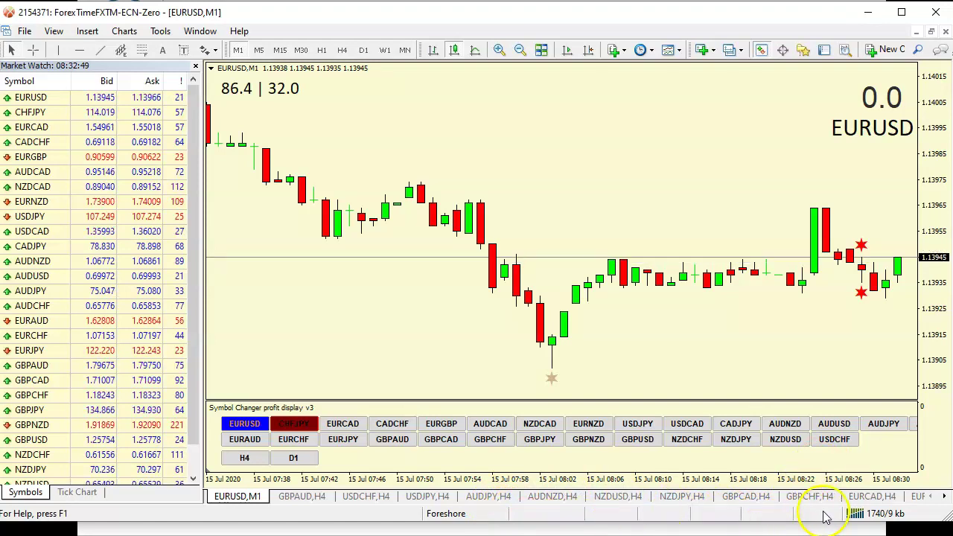
- Inspect the newest one-minute EURUSD candles around 08:31 to 08:33 and compare them with the earliest candles on the chart
mouse_move(886, 291)
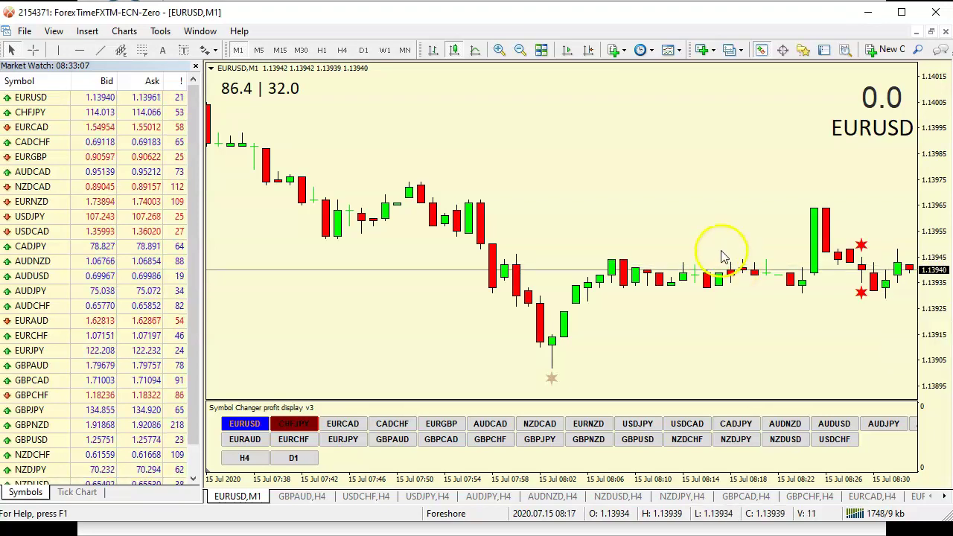
left_click_drag(722, 256, 699, 233)
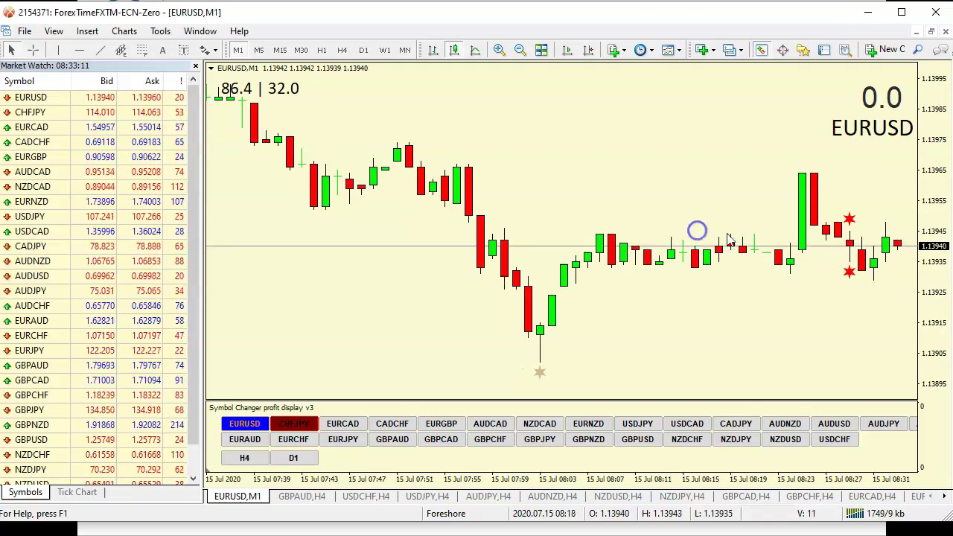
mouse_move(899, 244)
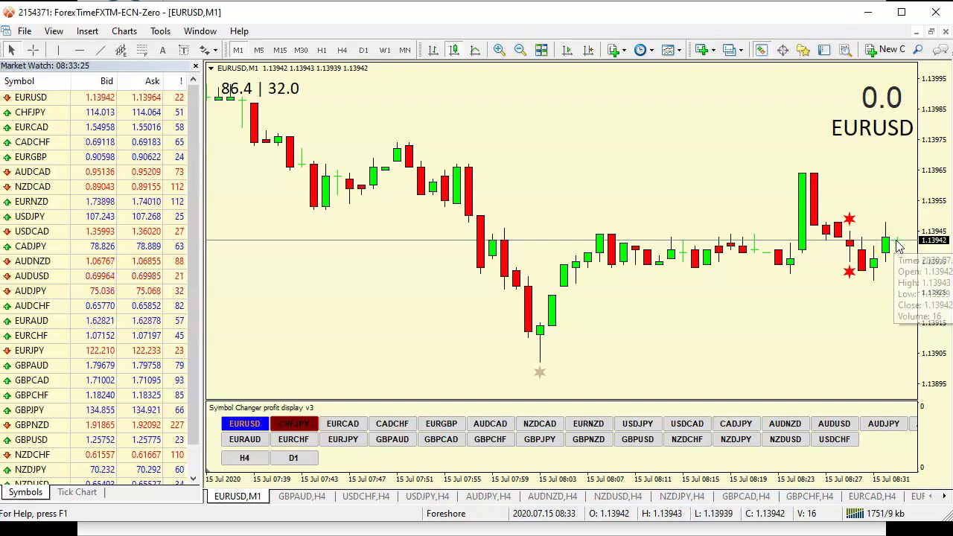
left_click(879, 243)
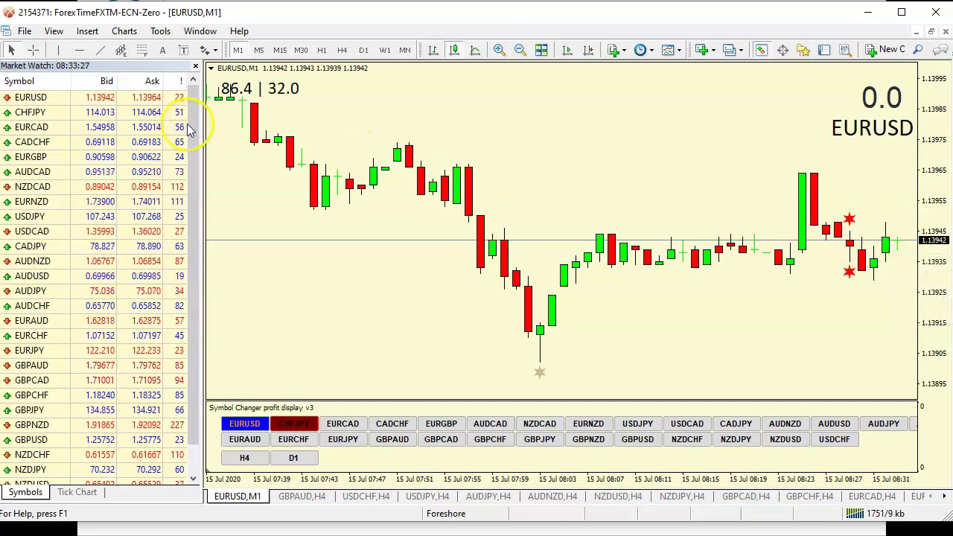
mouse_move(218, 105)
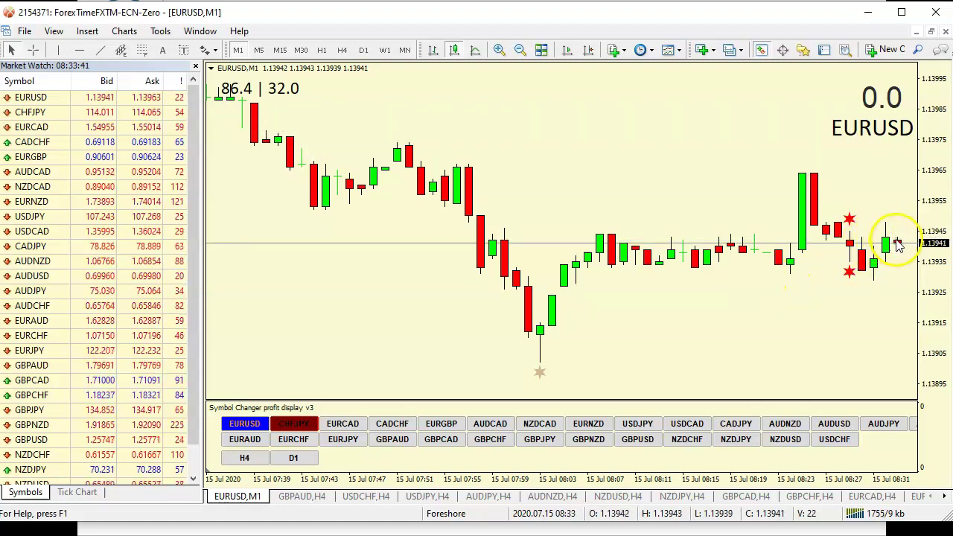
mouse_move(894, 252)
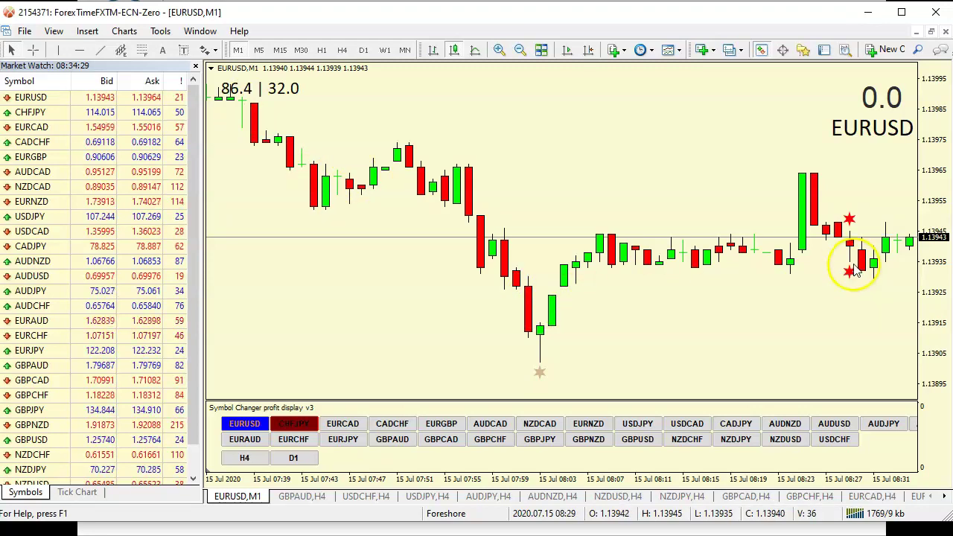
- Set the EURUSD chart to the H1 timeframe, turn chart shift on and view the candles from 13 to 15 July 2020
left_click(324, 51)
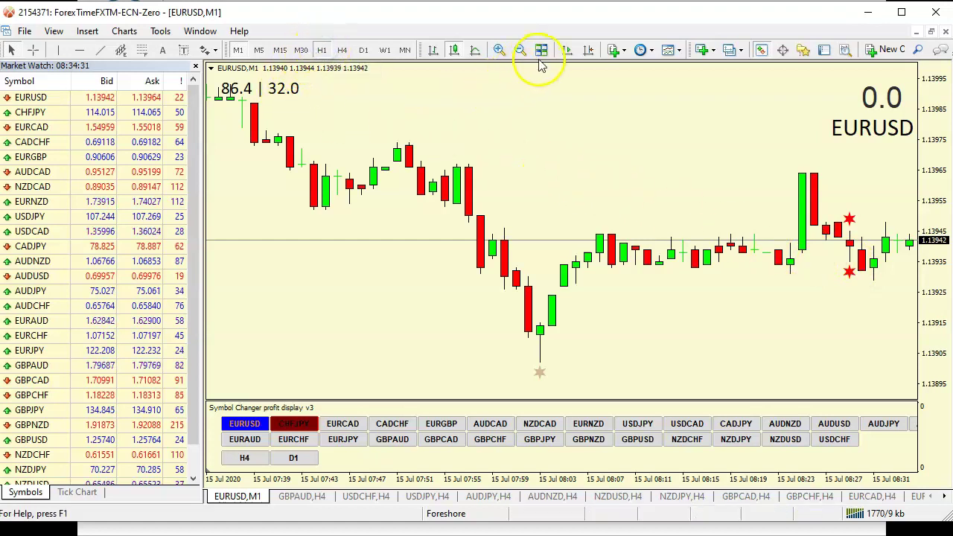
left_click(589, 50)
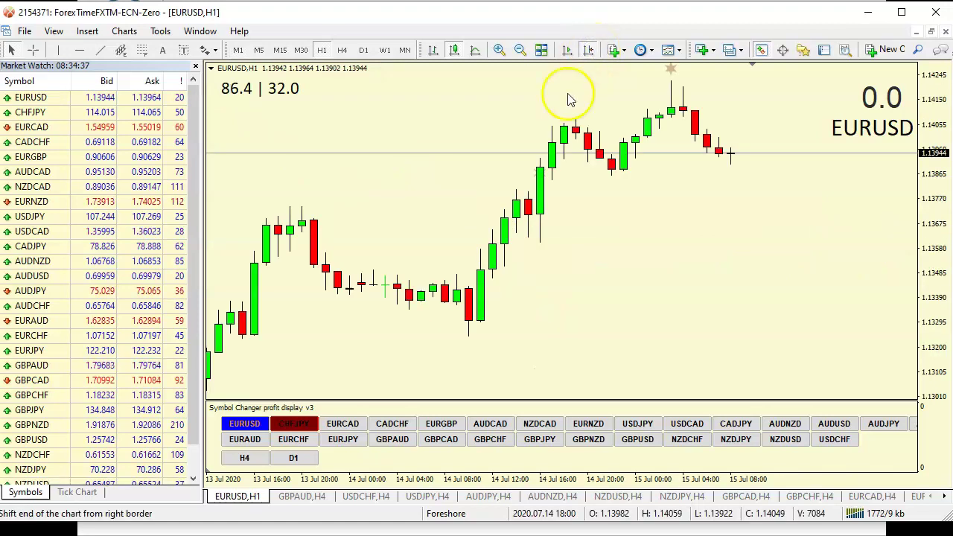
left_click_drag(551, 144, 582, 143)
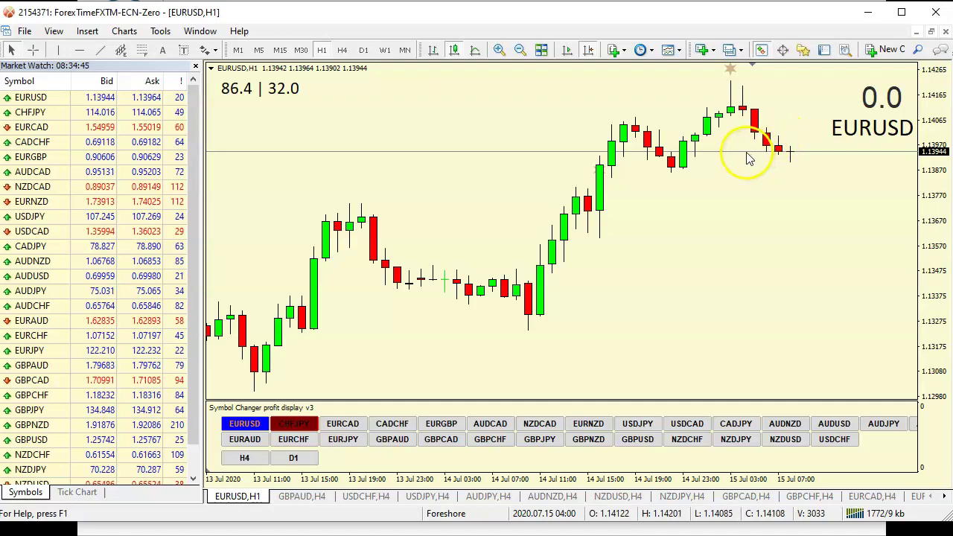
left_click_drag(749, 156, 592, 166)
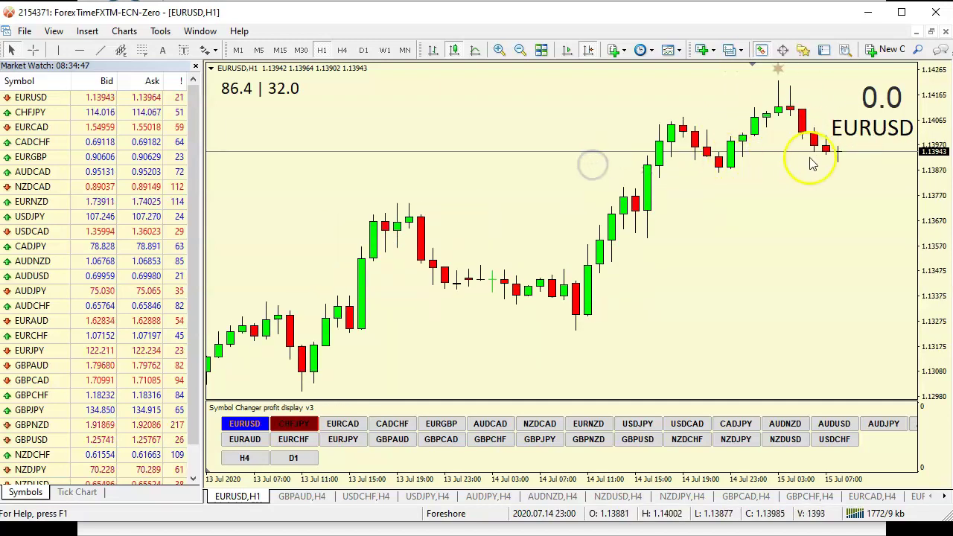
- Compare the hourly EURUSD candle of 15 July 2020 08:00 with the candles of early 13 July
mouse_move(840, 156)
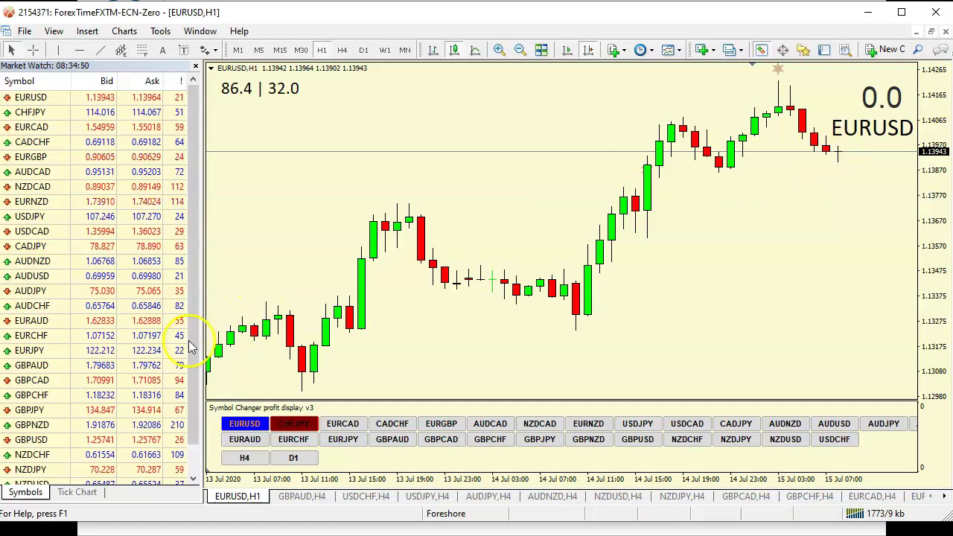
left_click(227, 362)
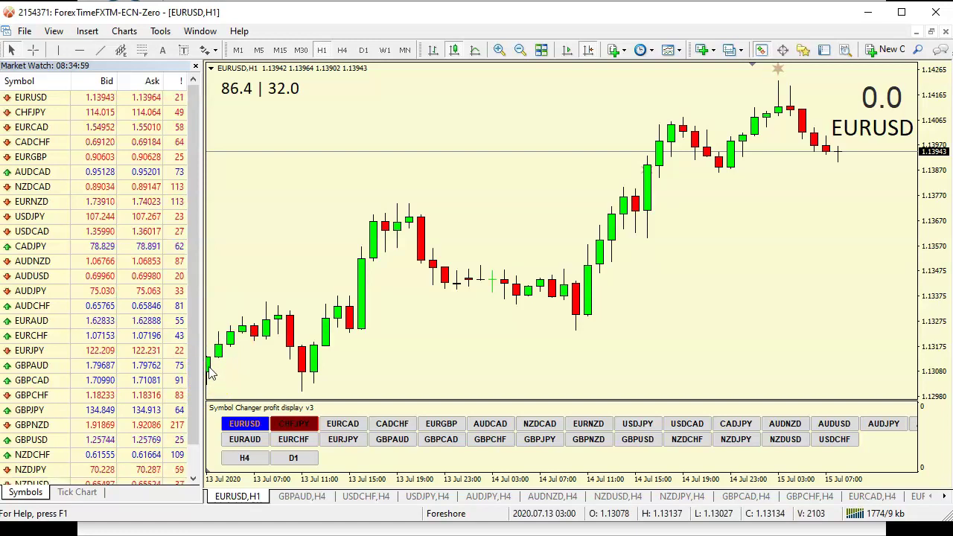
mouse_move(840, 155)
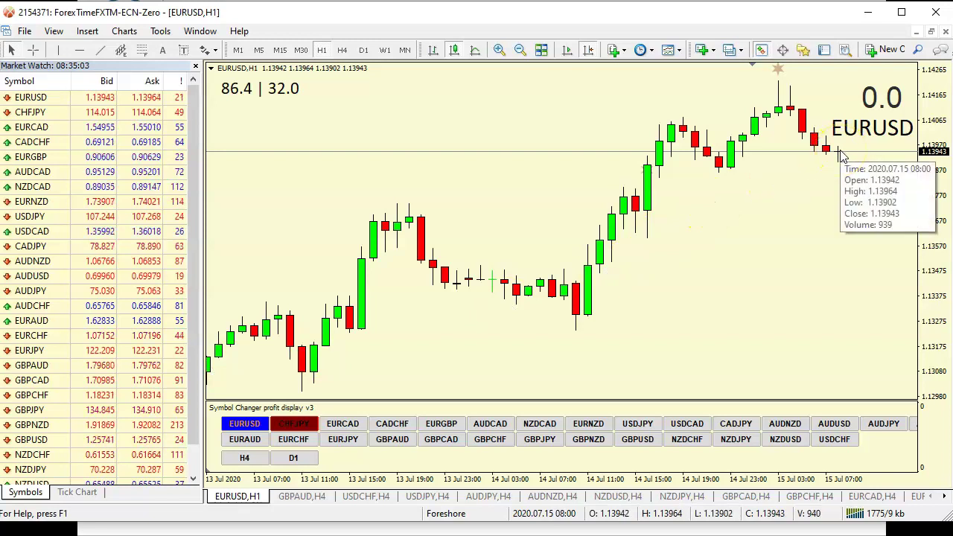
left_click(837, 164)
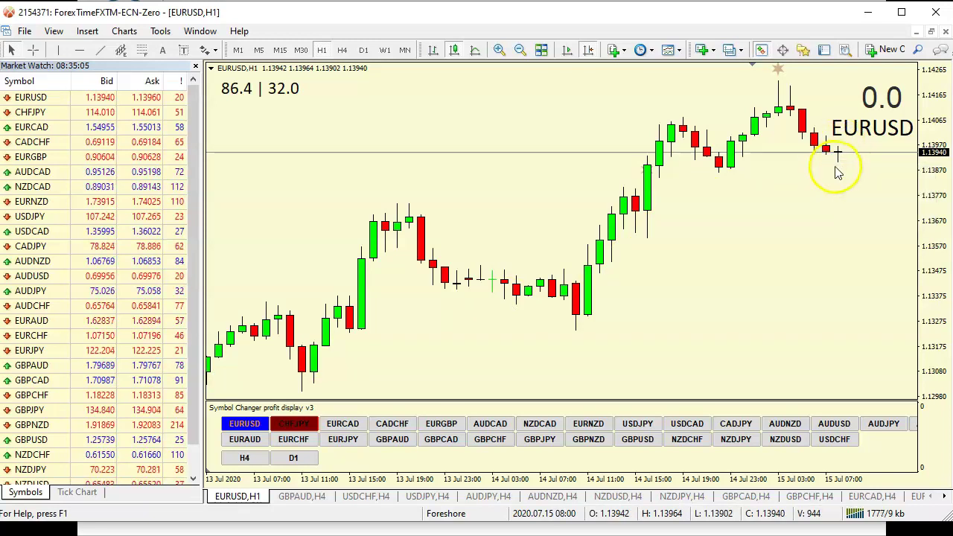
left_click(762, 177)
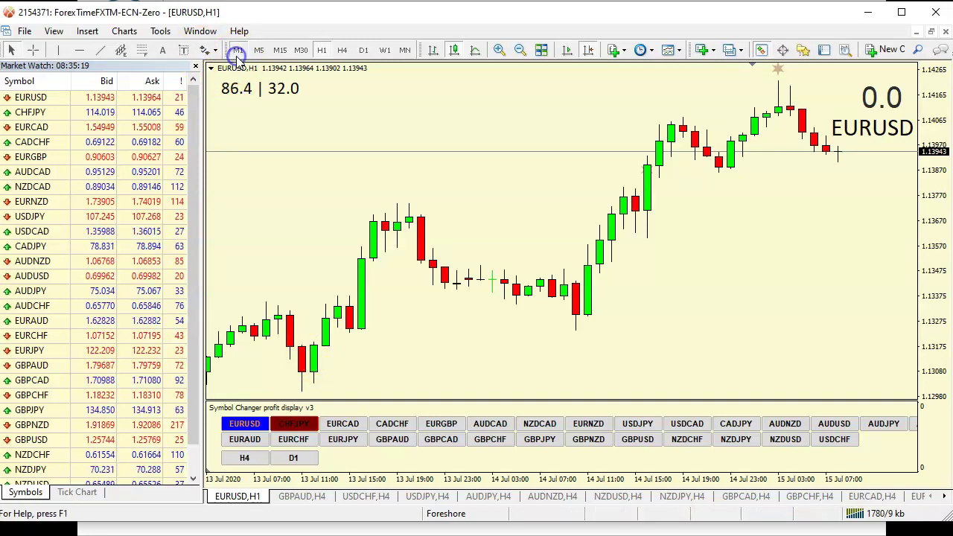
- Compare the EURUSD M1 candles of 15 July 2020 with the H1 candles of 13 to 15 July
left_click(589, 50)
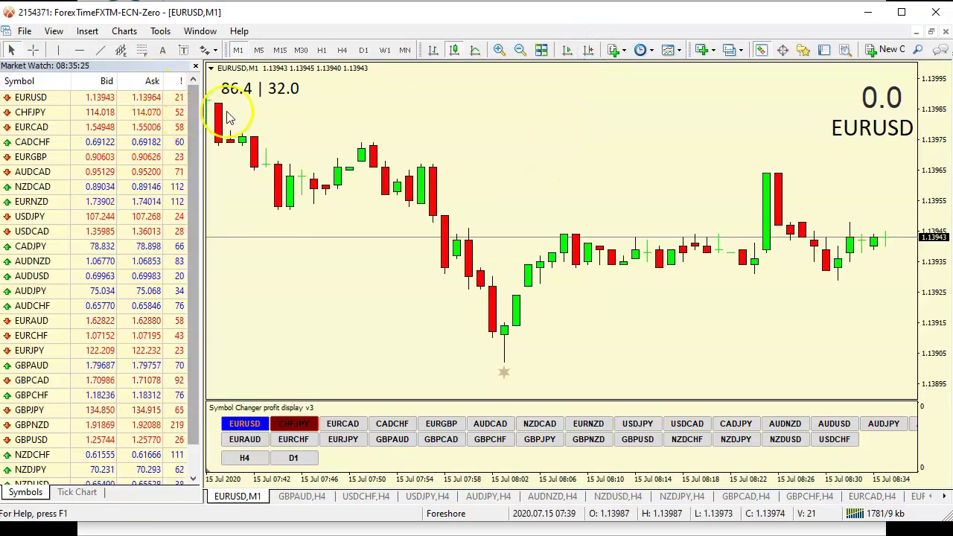
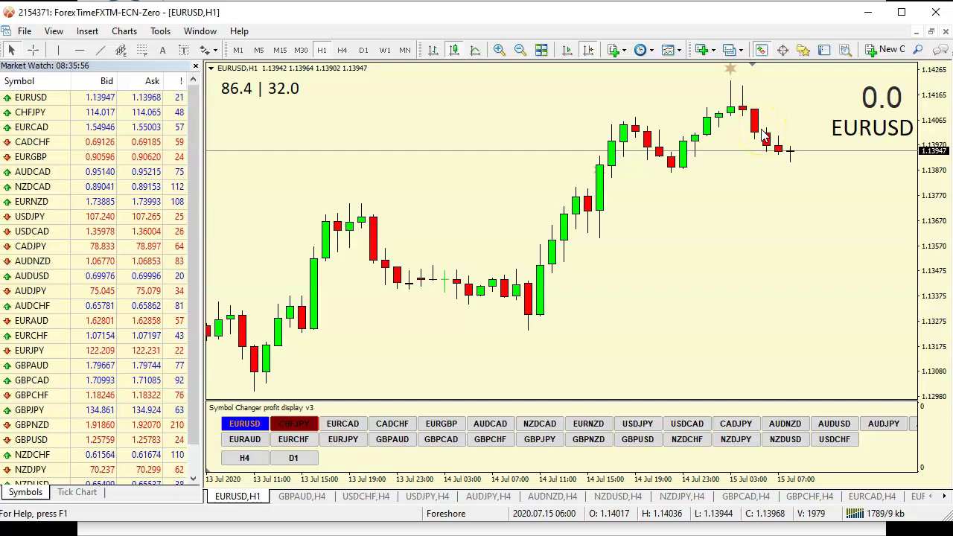
scroll(691, 188, "down", 2)
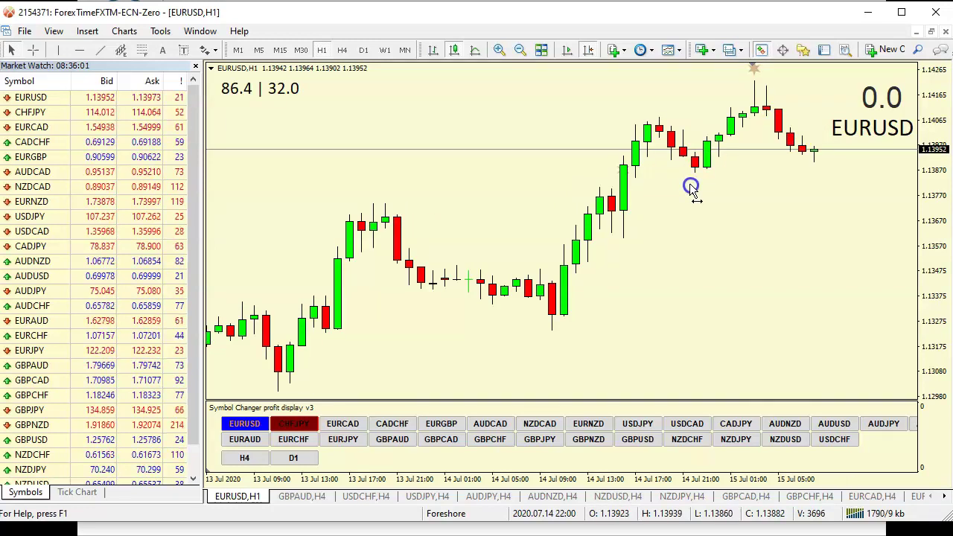
scroll(393, 316, "up", 2)
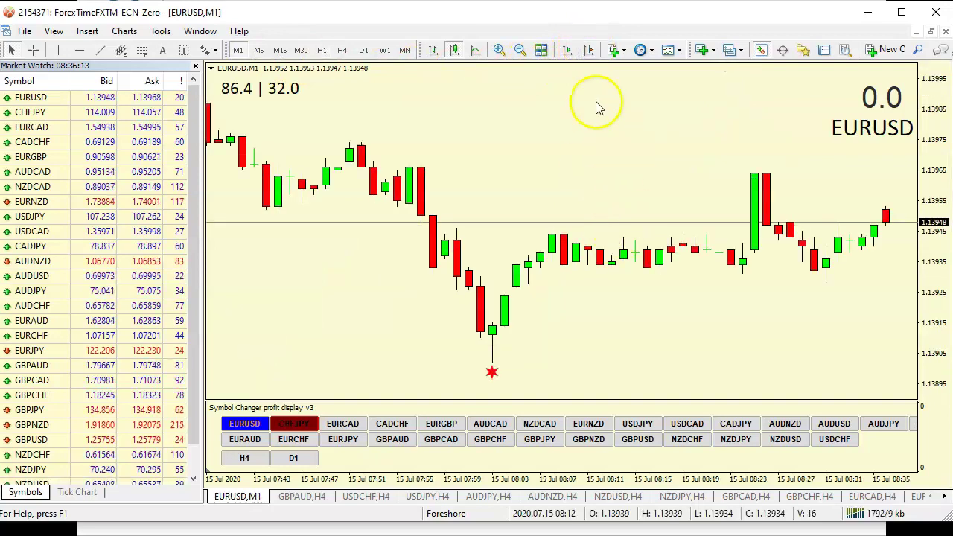
- Turn chart shift on in the M1 chart and examine the EURUSD candles between 08:00 and 08:35 on 15 July 2020
left_click(589, 50)
left_click_drag(543, 266, 579, 254)
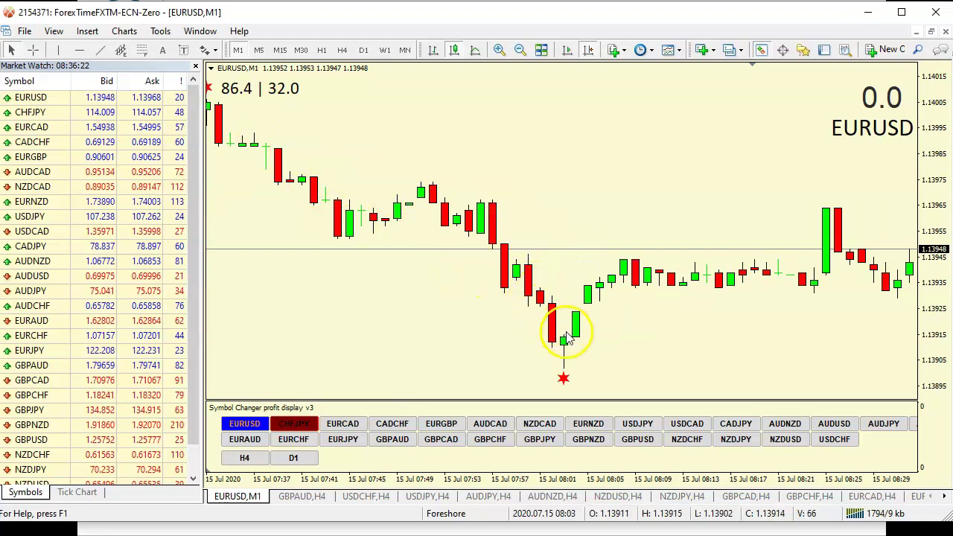
scroll(536, 328, "down", 3)
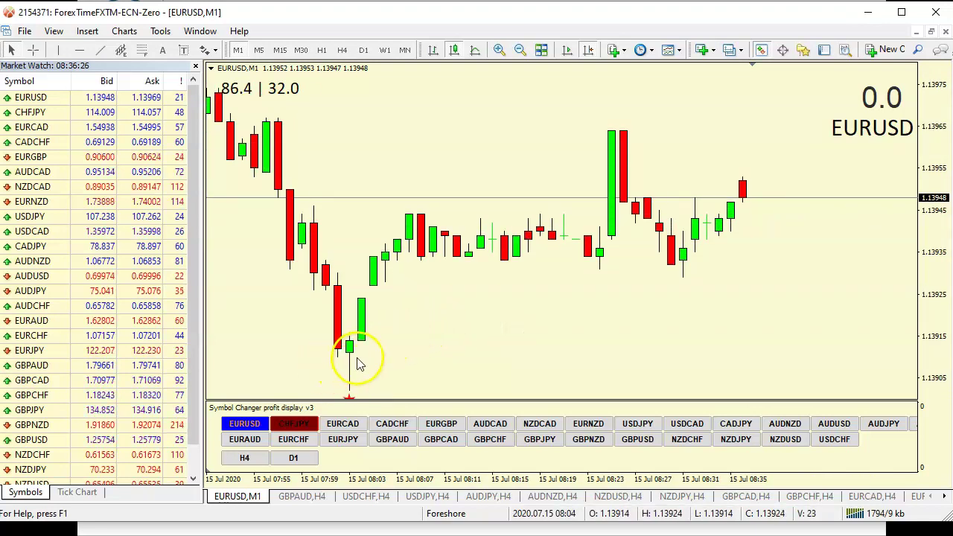
mouse_move(393, 312)
left_mouse_down()
mouse_move(421, 300)
mouse_move(393, 308)
left_mouse_up()
left_click_drag(686, 248, 686, 246)
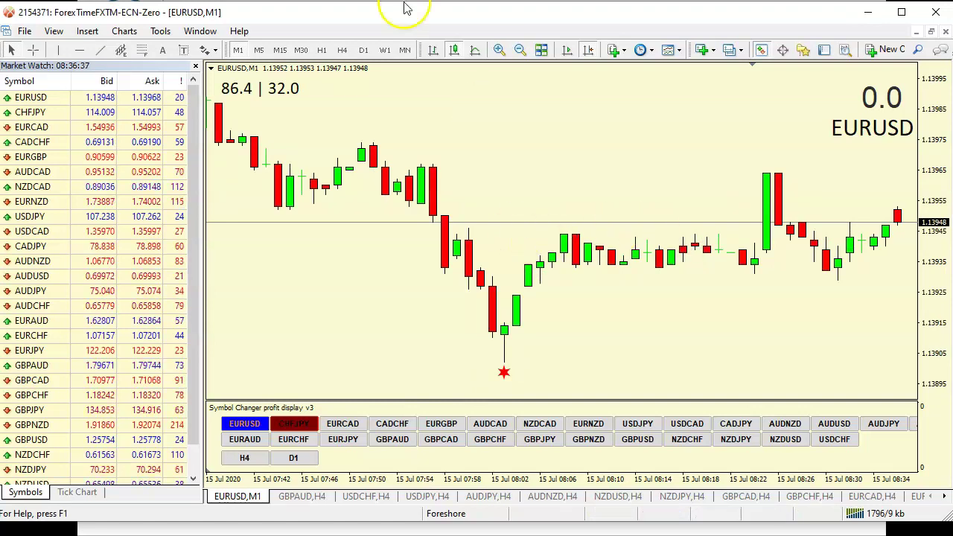
- Set the EURUSD chart to the H4 timeframe with chart shift off and examine the candles from 1 to 15 July 2020
left_click(344, 50)
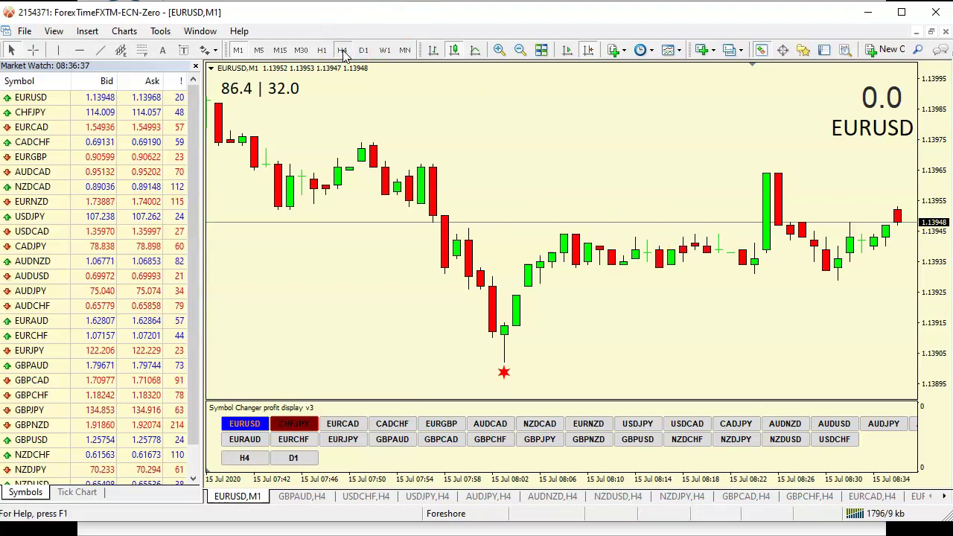
left_click(589, 49)
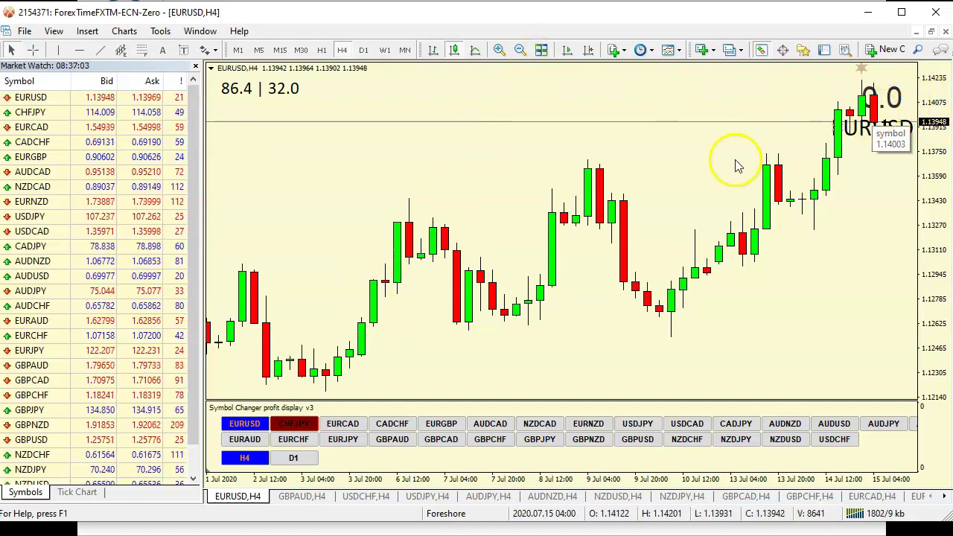
left_click(227, 340)
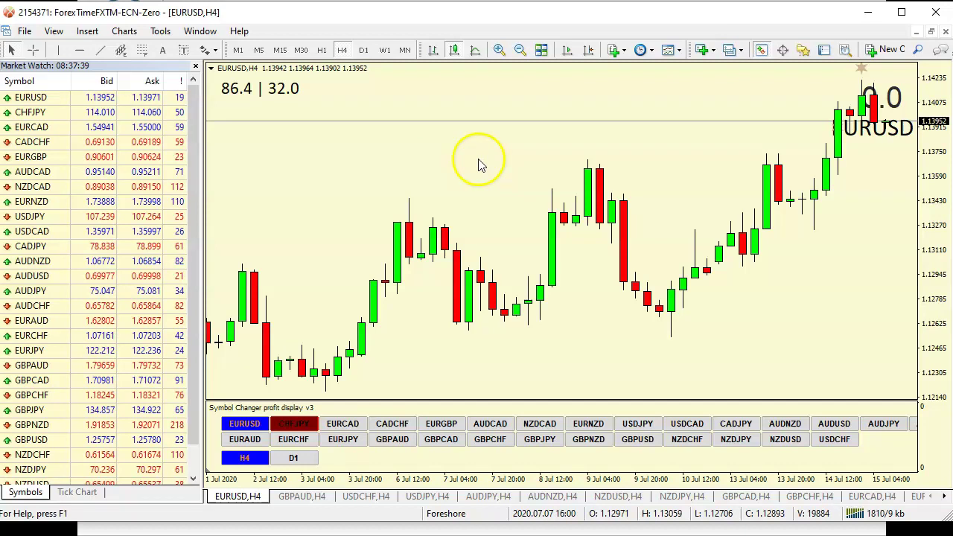
- Set the EURUSD chart to the Weekly timeframe, turn chart shift on and examine the candles from July 2019 to July 2020
left_click(364, 51)
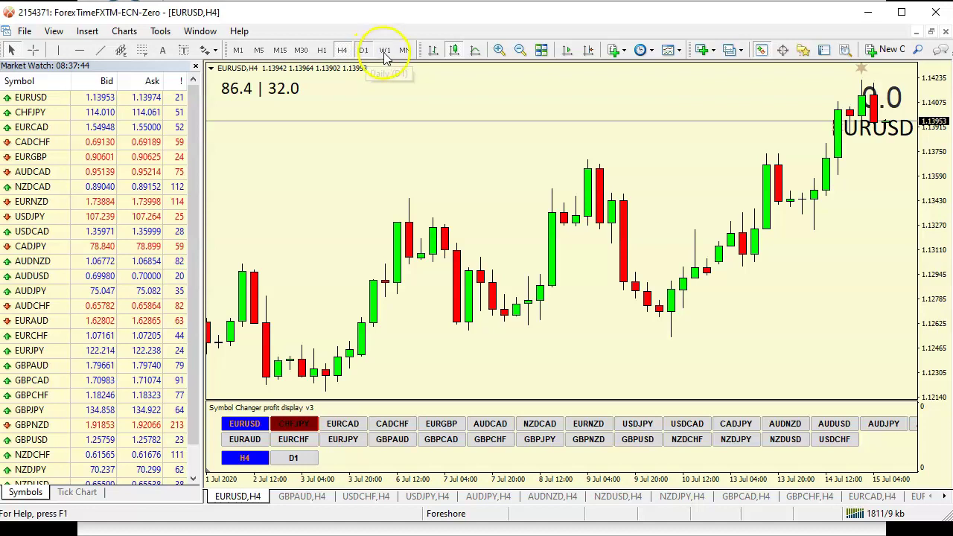
left_click(588, 50)
left_click(588, 50)
left_click_drag(436, 195, 493, 191)
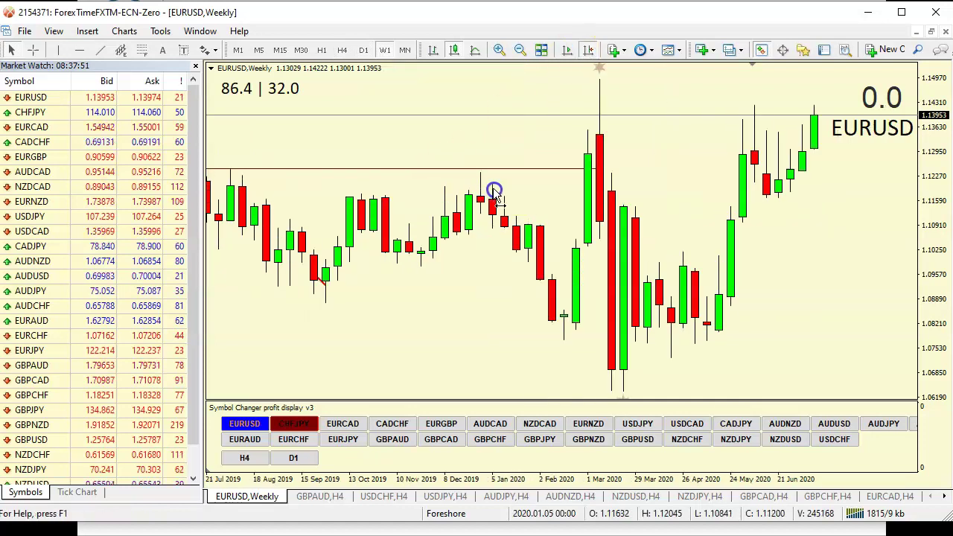
left_click_drag(336, 187, 370, 185)
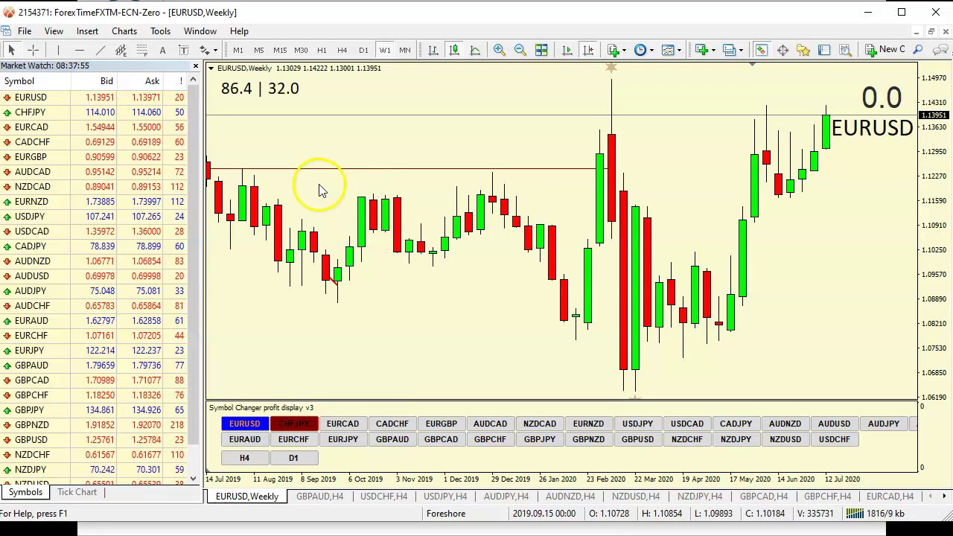
- Examine the EURUSD Daily candles of May to July 2020 with chart shift off and return to Weekly with chart shift on
left_click(365, 50)
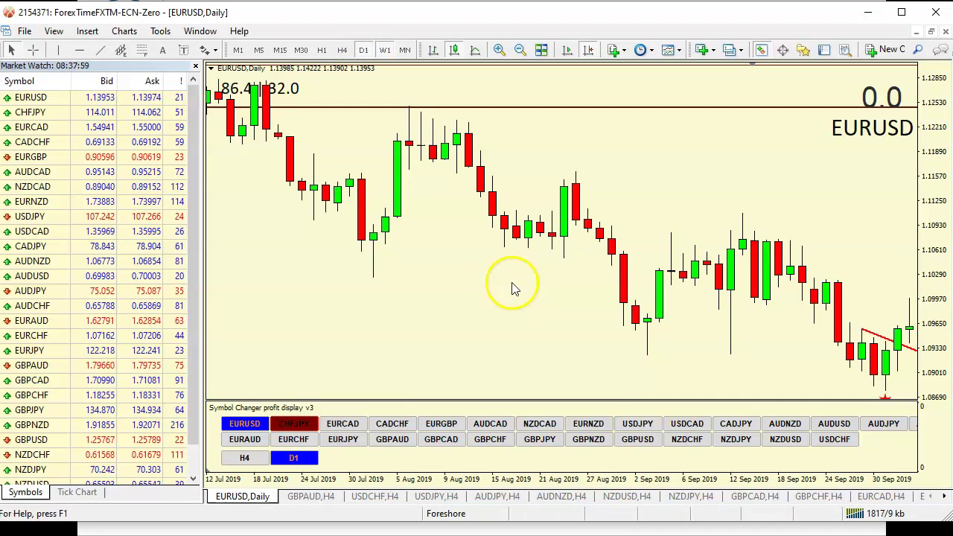
left_click(589, 49)
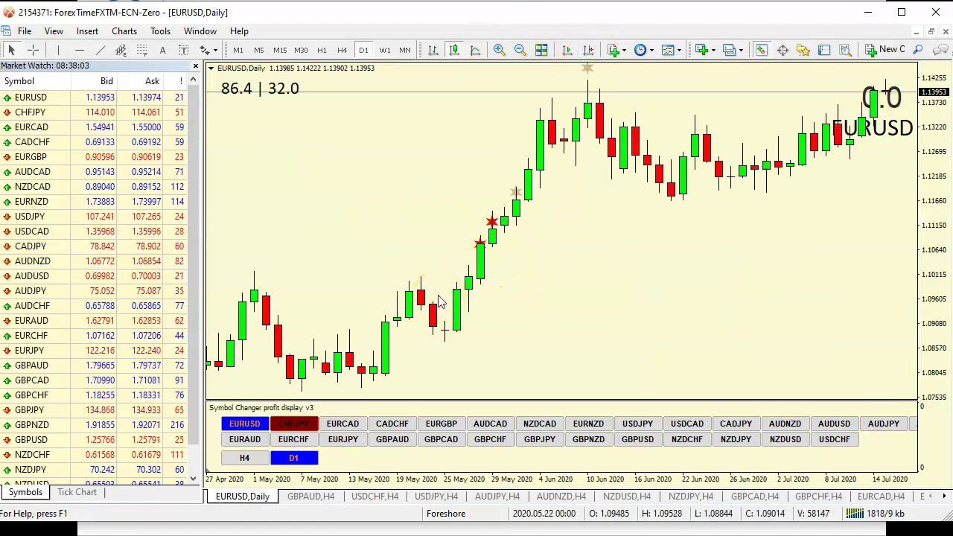
left_click(383, 50)
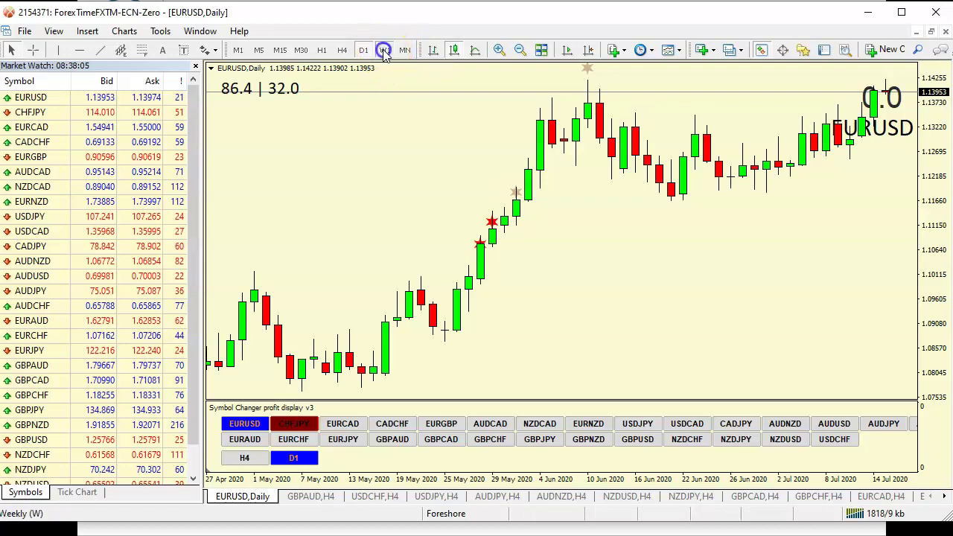
left_click(590, 51)
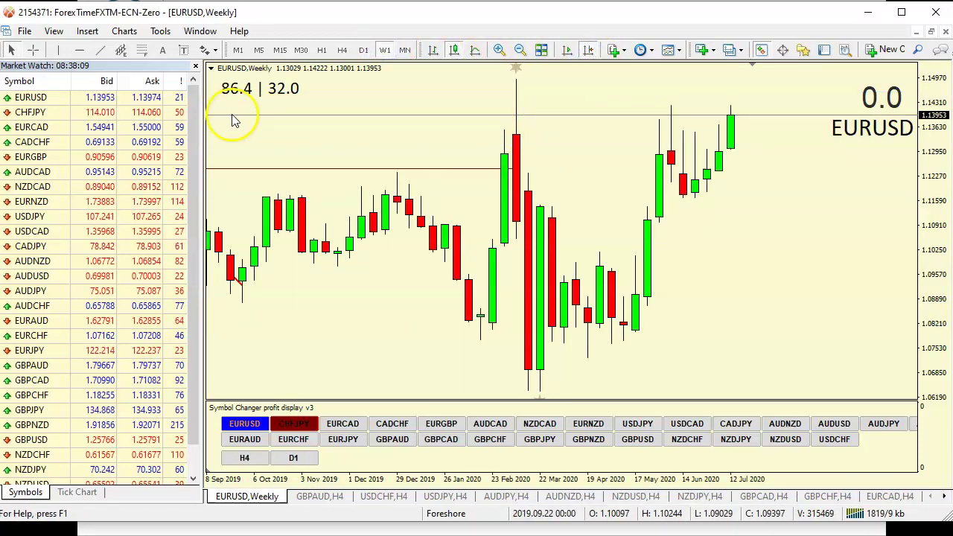
- Draw a horizontal line at about 1.14050 on the EURUSD Weekly chart and examine the 2019 to 2020 candles against it
left_click(79, 50)
left_click(463, 112)
left_click_drag(415, 249, 436, 217)
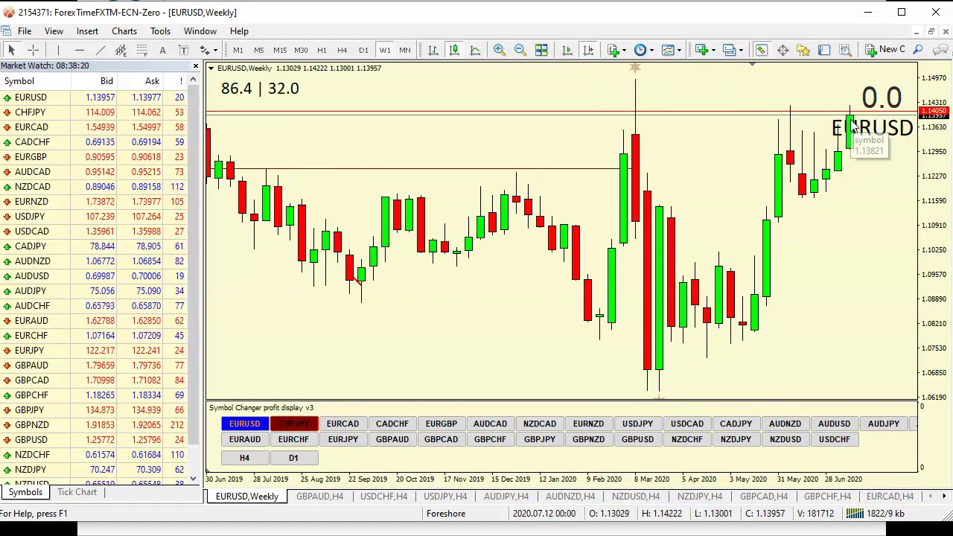
left_click_drag(443, 258, 392, 265)
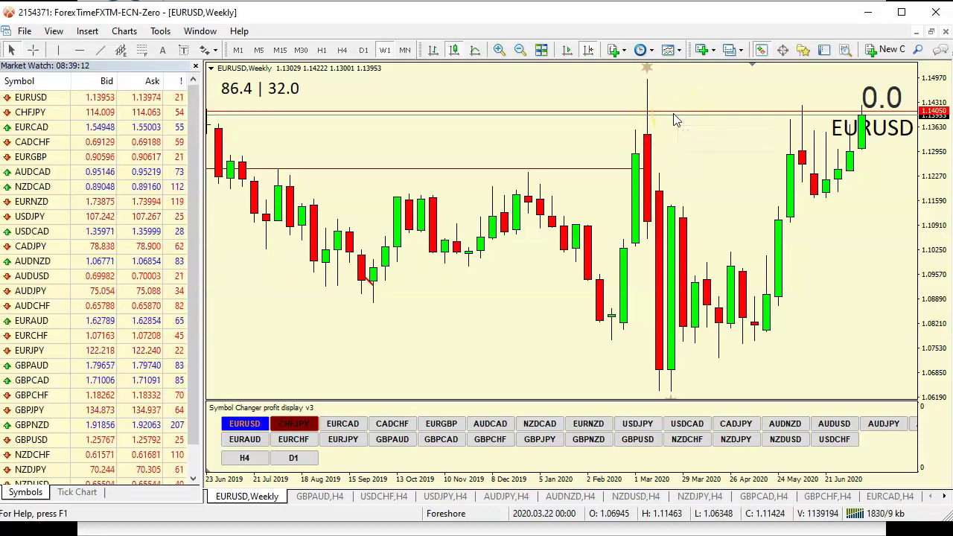
- Set the EURUSD chart to Daily with chart shift on and draw a horizontal line at about 1.11693 at the late June 2020 low
left_click(366, 51)
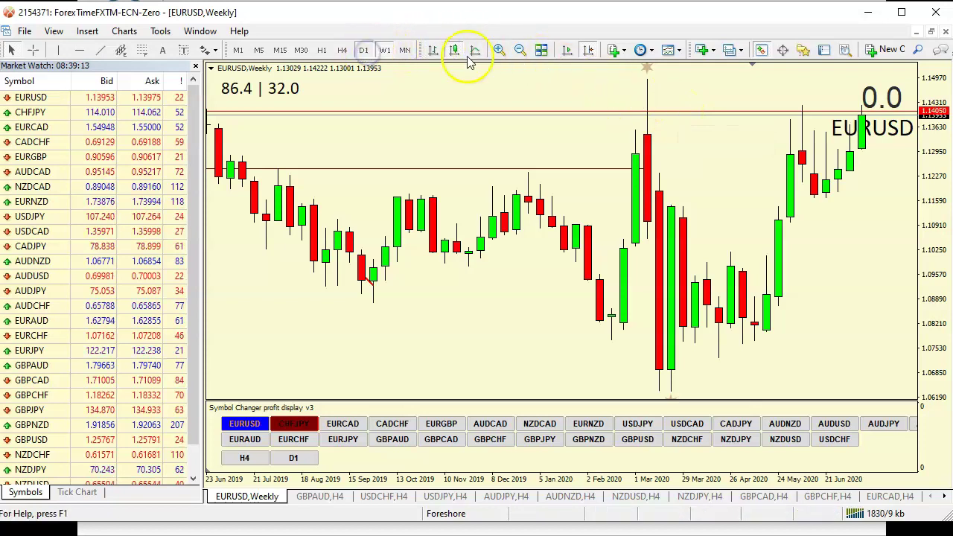
left_click(586, 52)
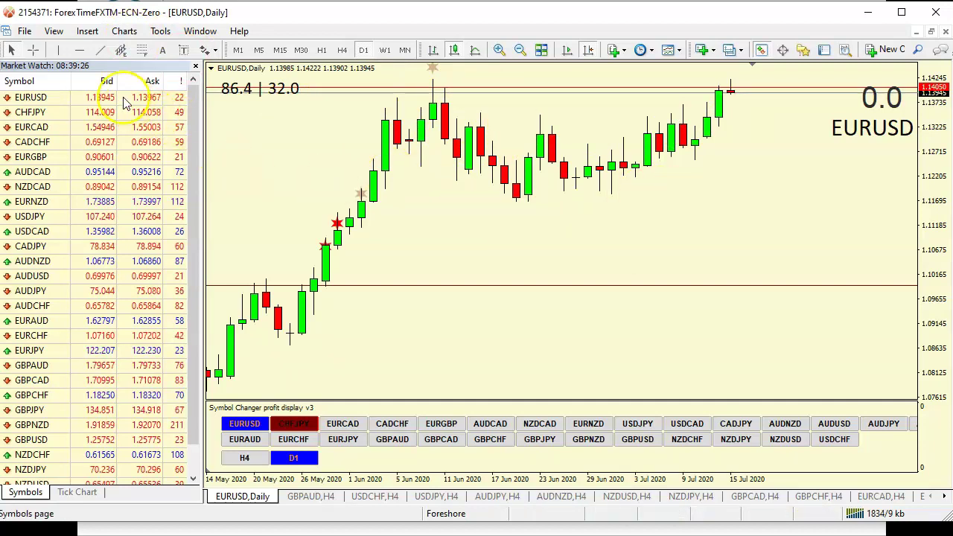
left_click(79, 51)
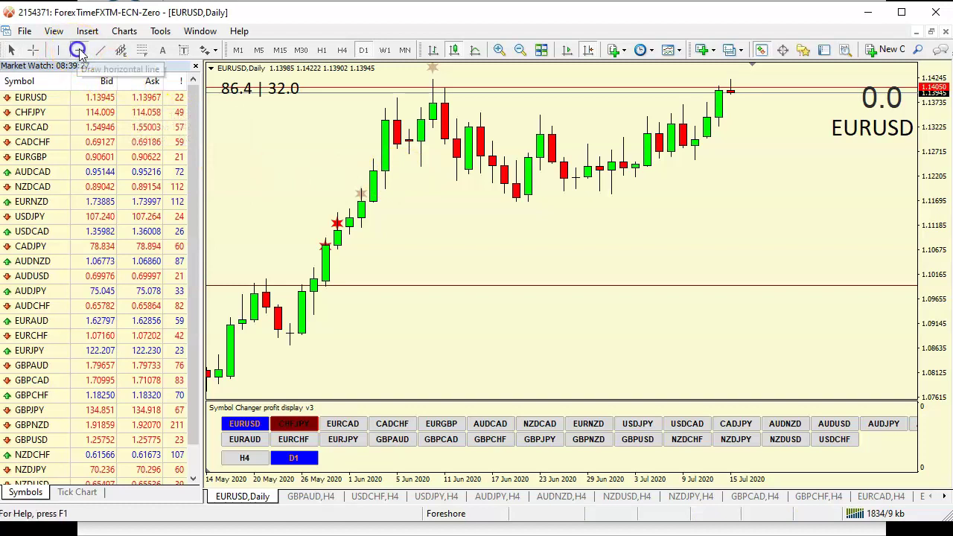
left_click(500, 201)
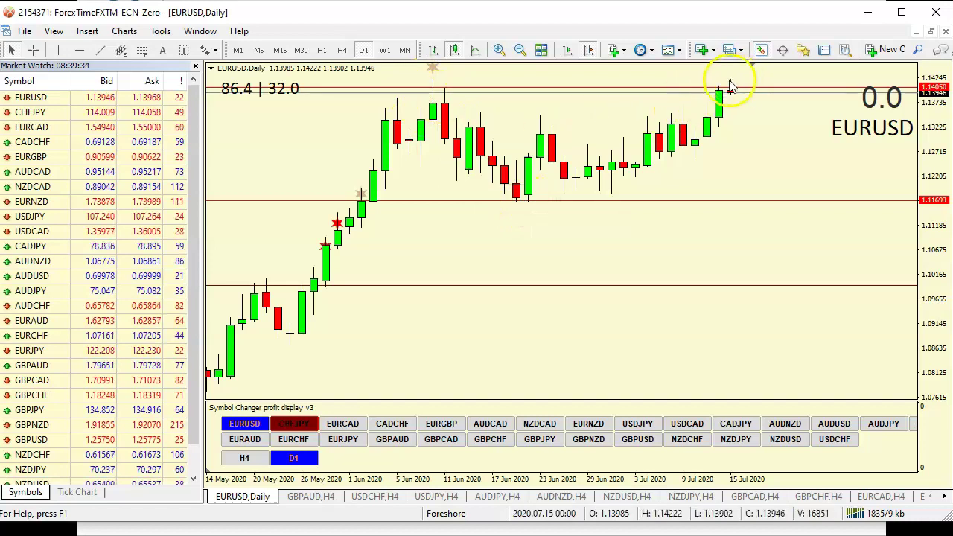
- Set the EURUSD chart to Weekly with chart shift on and examine the June and July 2020 candles between the 1.11693 and 1.14050 lines
left_click(385, 52)
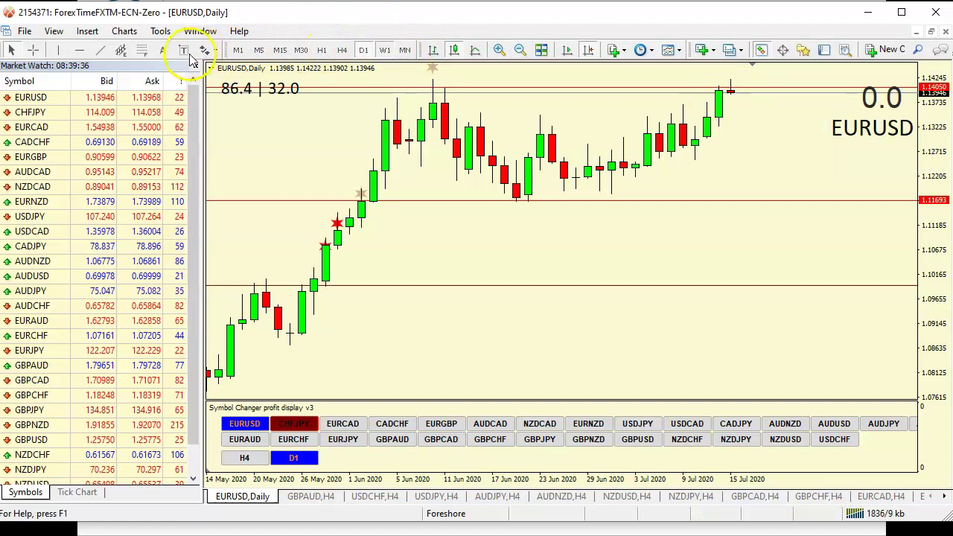
left_click(589, 50)
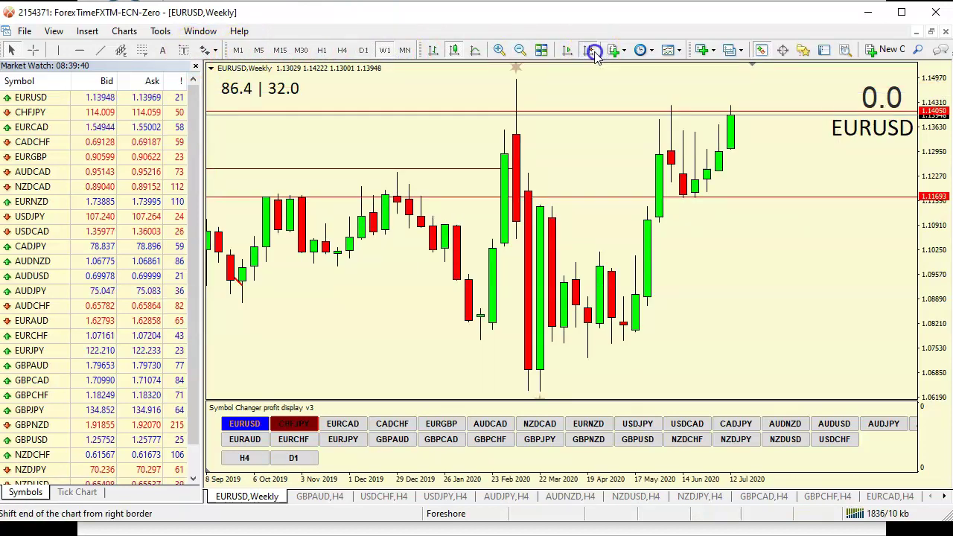
left_click(704, 182)
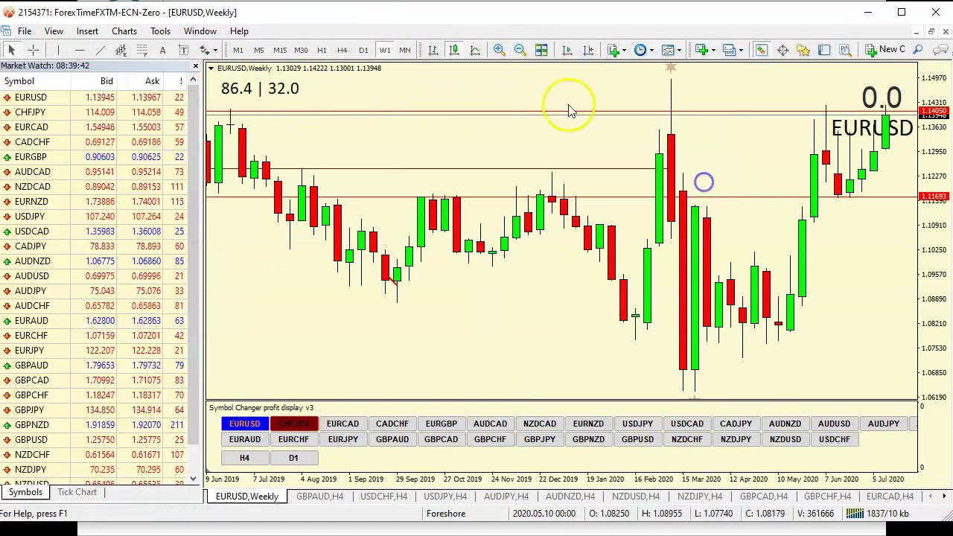
left_click(590, 50)
left_click(590, 50)
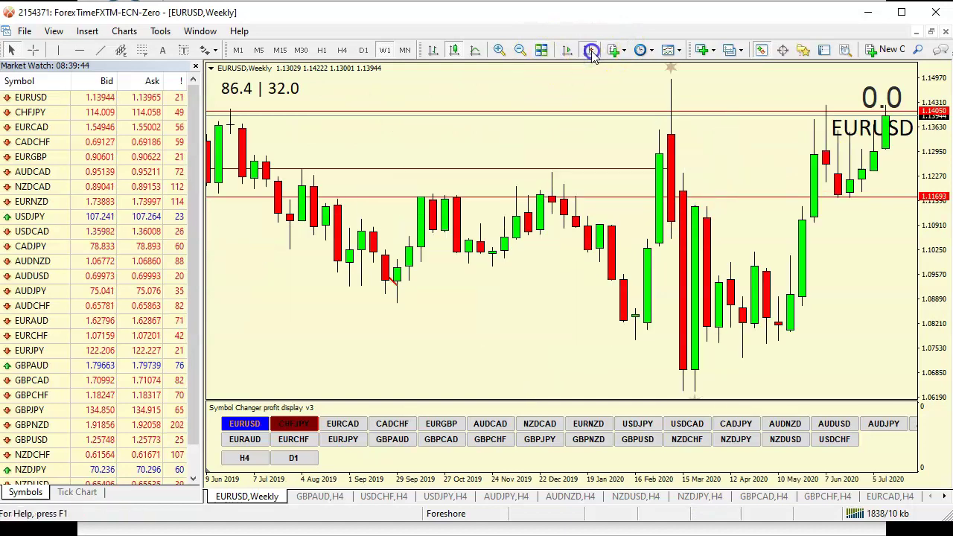
left_click(700, 121)
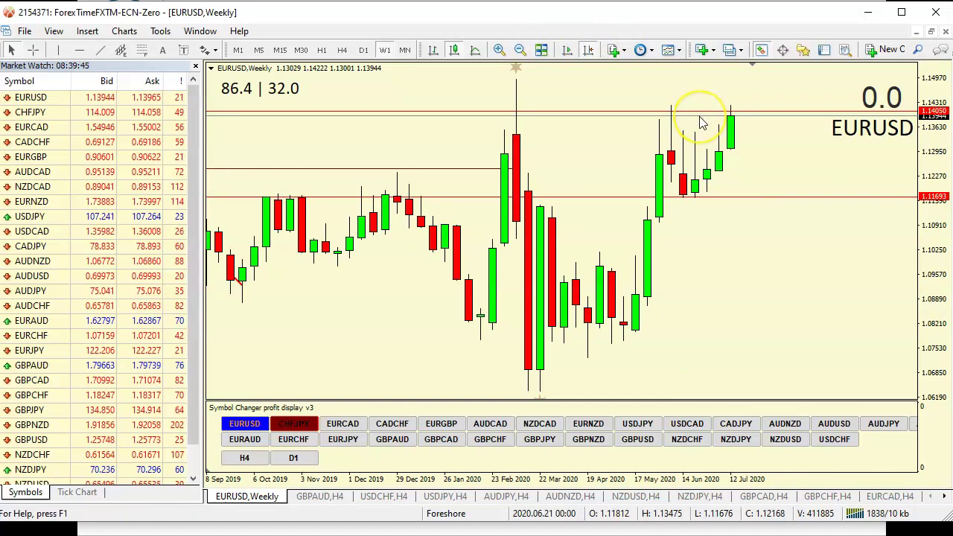
left_click(729, 125)
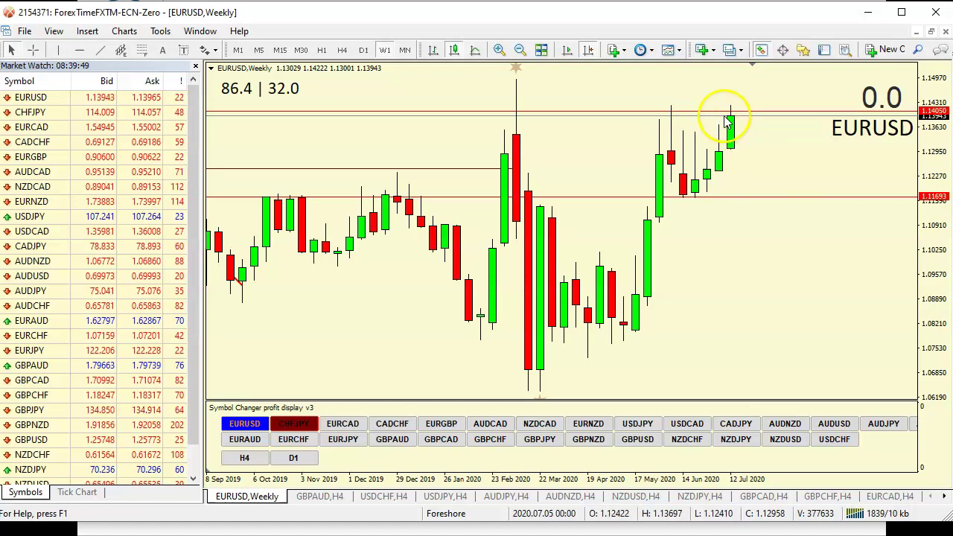
- Set the EURUSD chart to Daily with chart shift on and examine the May to July 2020 candles against the horizontal lines
left_click(363, 50)
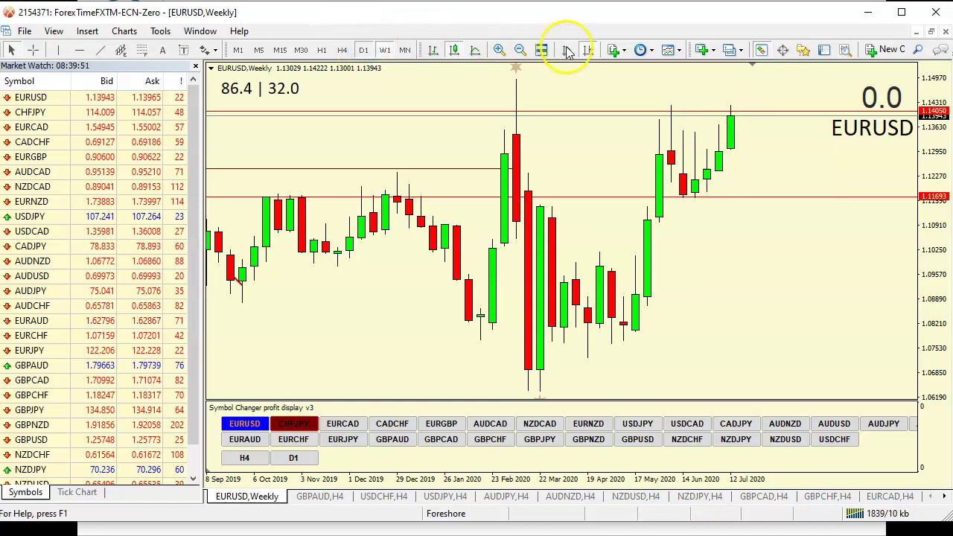
left_click(587, 50)
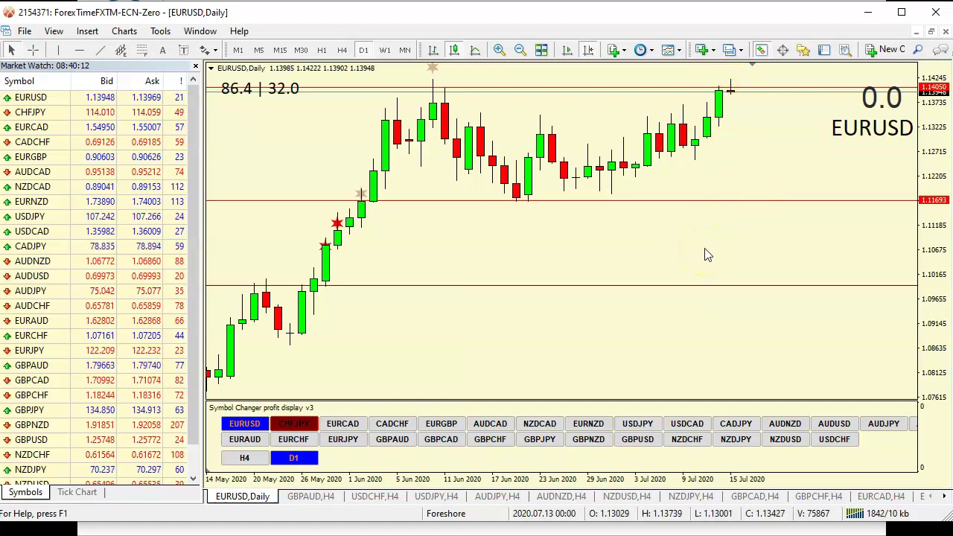
mouse_move(521, 201)
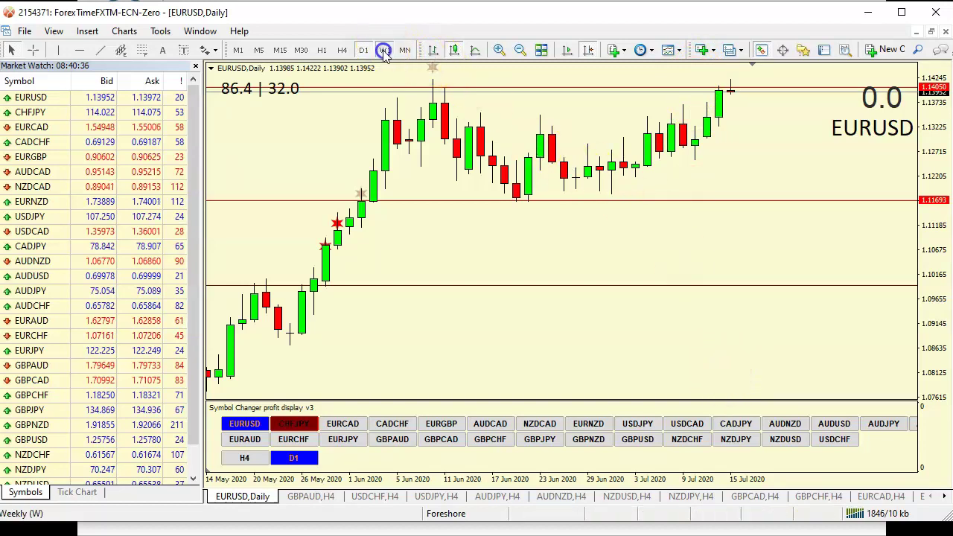
- Switch the EURUSD chart to Weekly and draw a horizontal line at about 1.06457 near the March 2020 lows
left_click(588, 51)
left_click(589, 51)
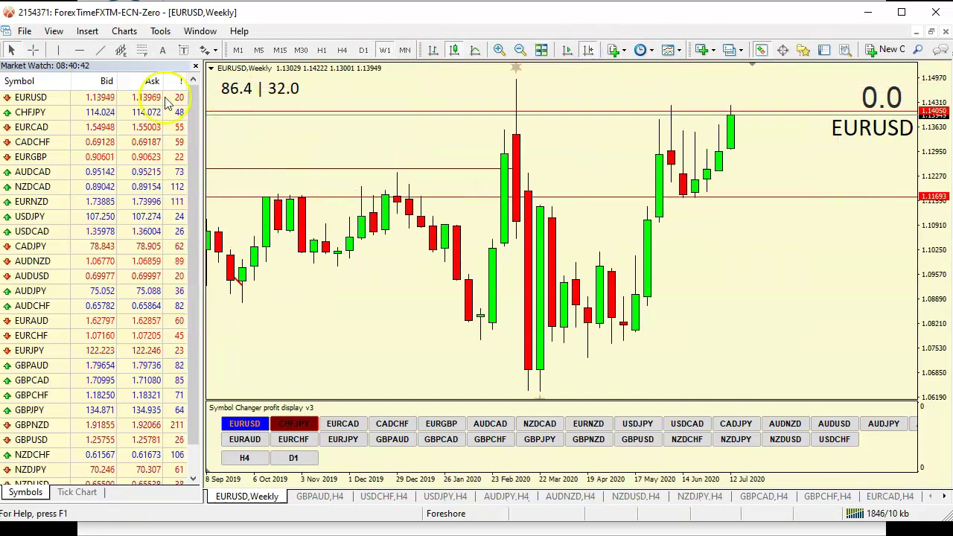
left_click(80, 51)
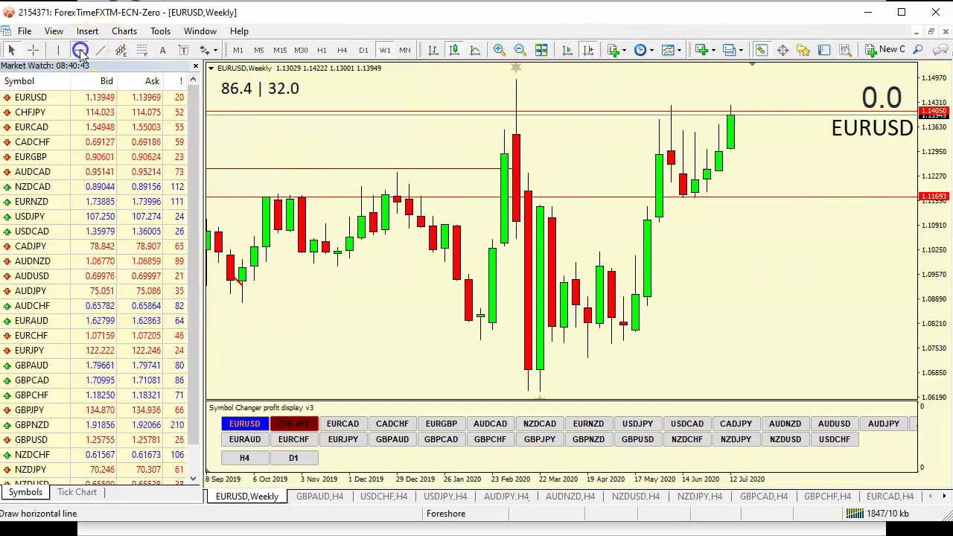
left_click(520, 388)
left_click_drag(419, 362, 469, 355)
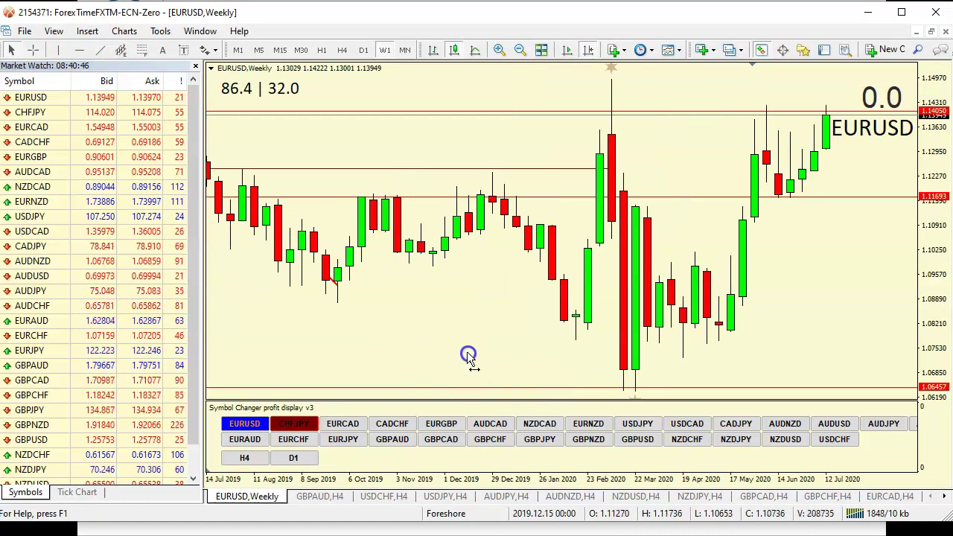
- Draw a horizontal line at about 1.08872 at the low of the 29 September 2019 Weekly candle and return to the latest candles
left_click(80, 50)
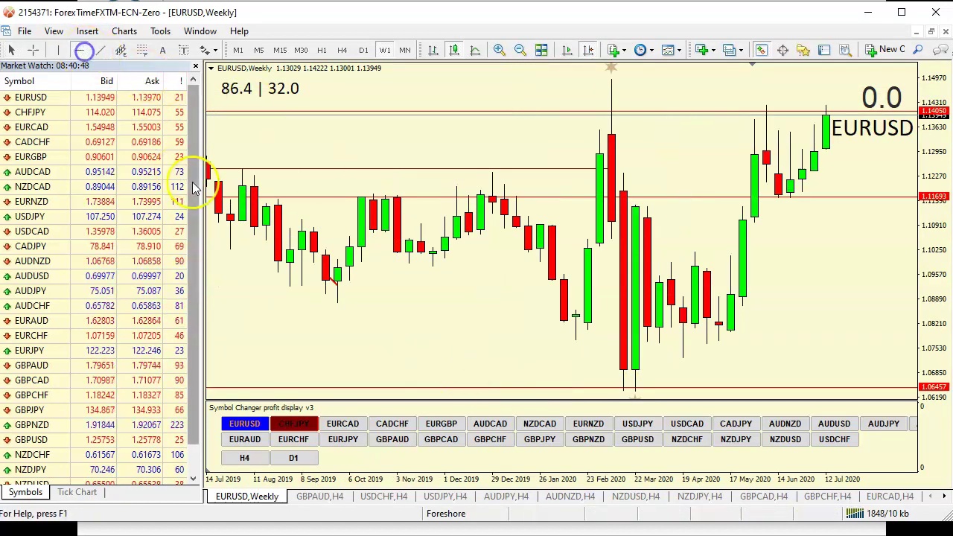
left_click(337, 299)
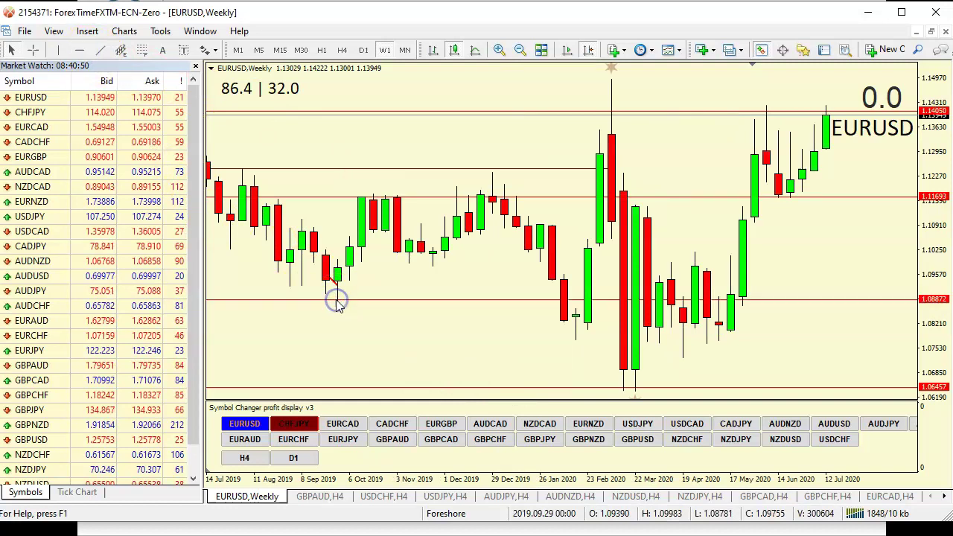
left_click(588, 50)
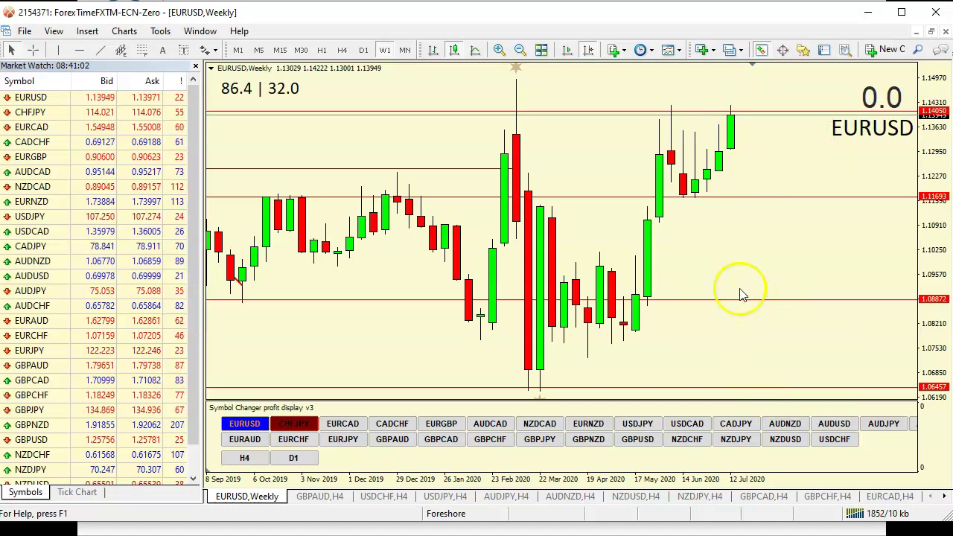
- Examine the EURUSD Daily candles of September to November 2019 and return to the latest Weekly candles with chart shift on
left_click(364, 50)
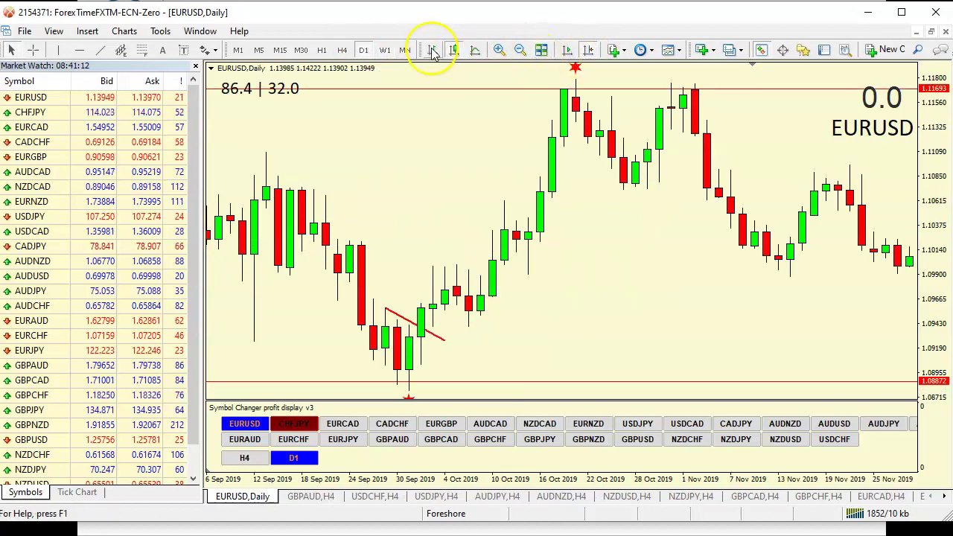
left_click(384, 51)
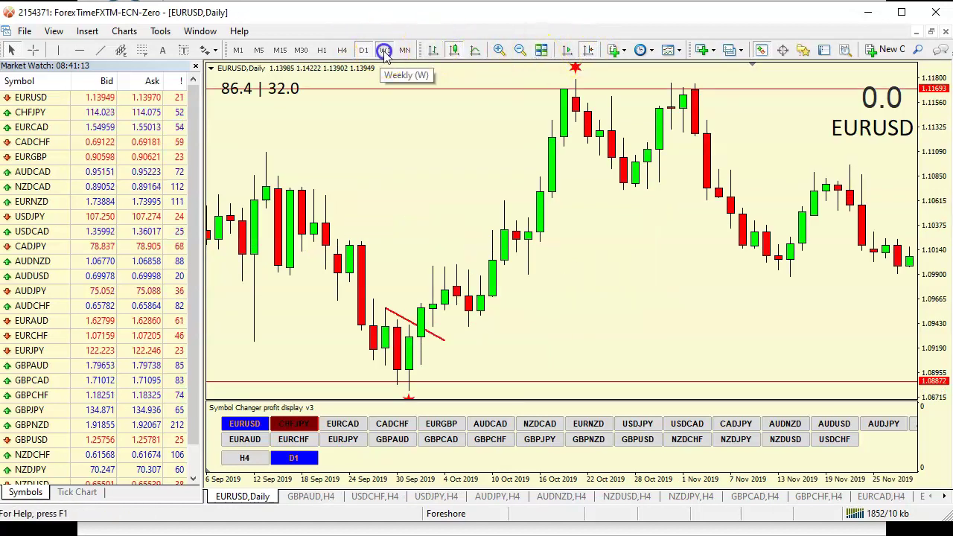
left_click(588, 50)
left_click(589, 49)
left_click(588, 50)
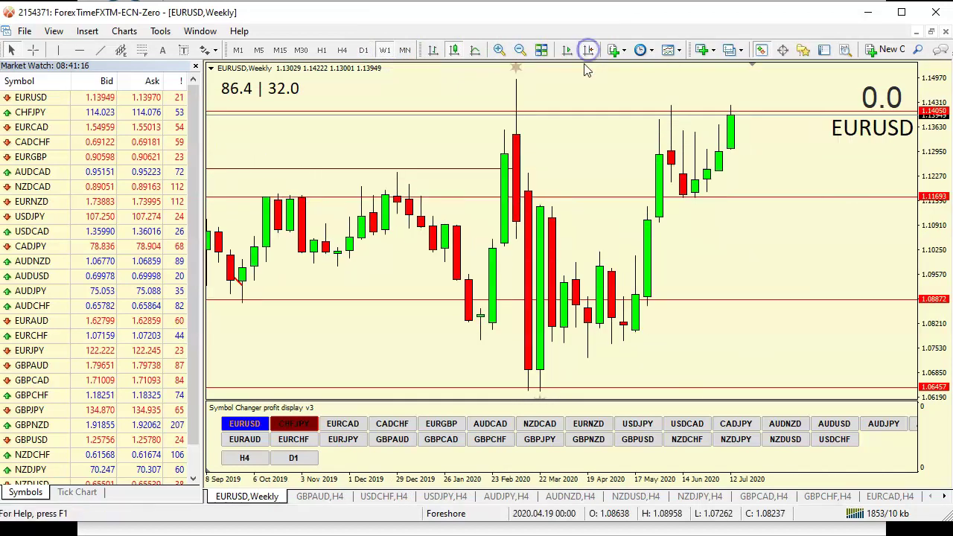
- Compare the EURUSD Daily candles of late April to July 2020 with the Weekly candles, finishing on Daily with chart shift off
left_click(364, 50)
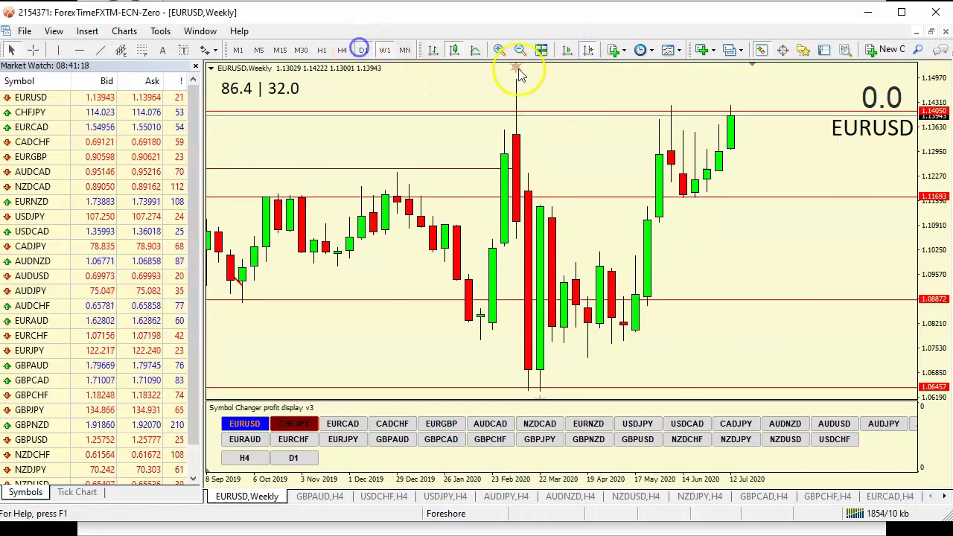
left_click(588, 51)
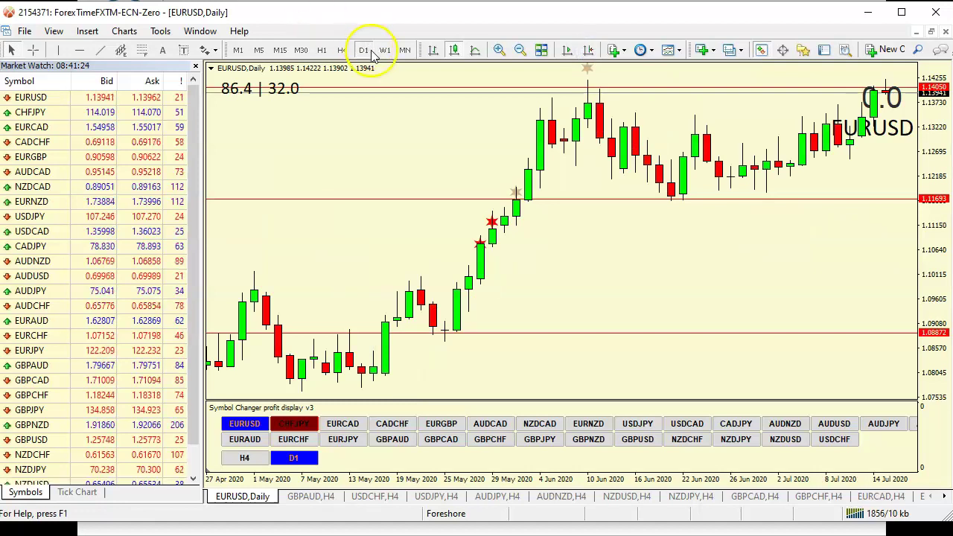
left_click(612, 51)
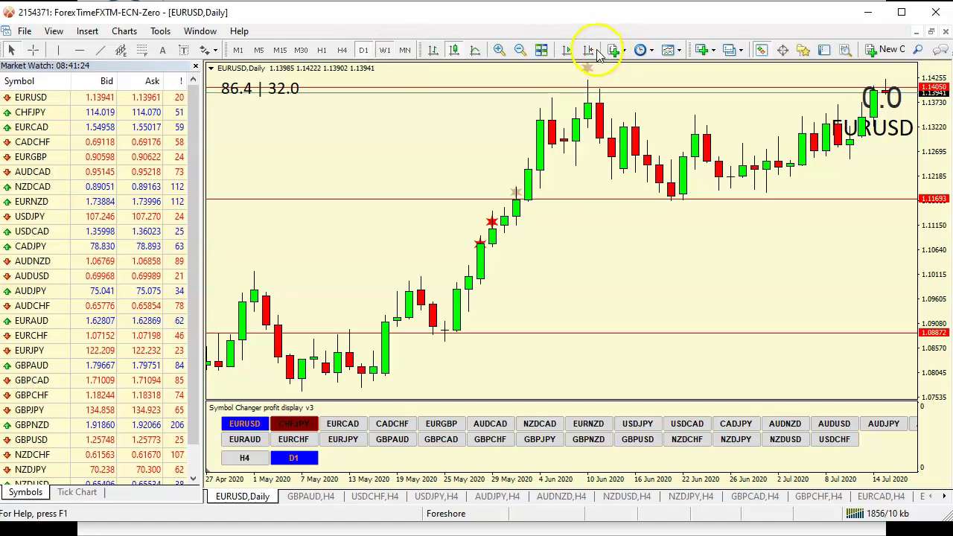
left_click(595, 54)
left_click(592, 52)
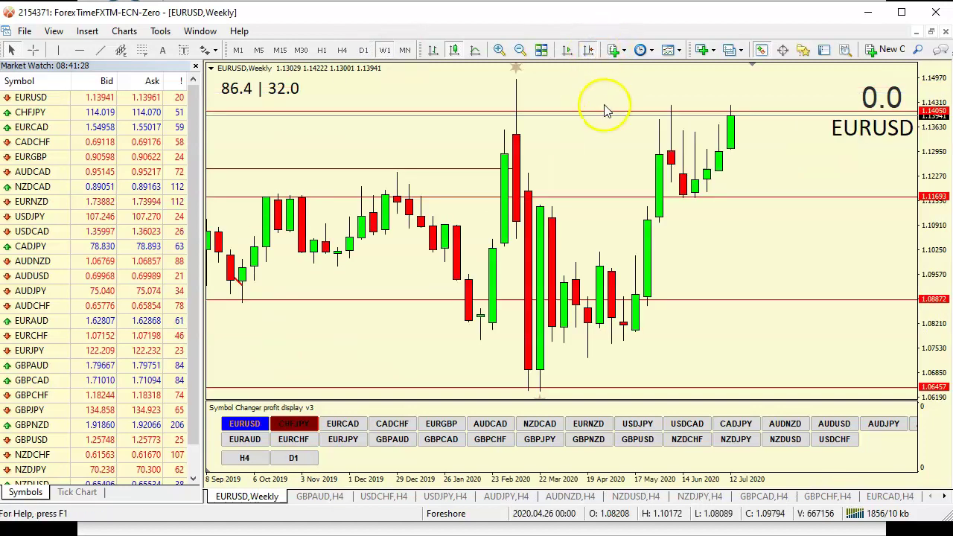
left_click_drag(663, 193, 679, 196)
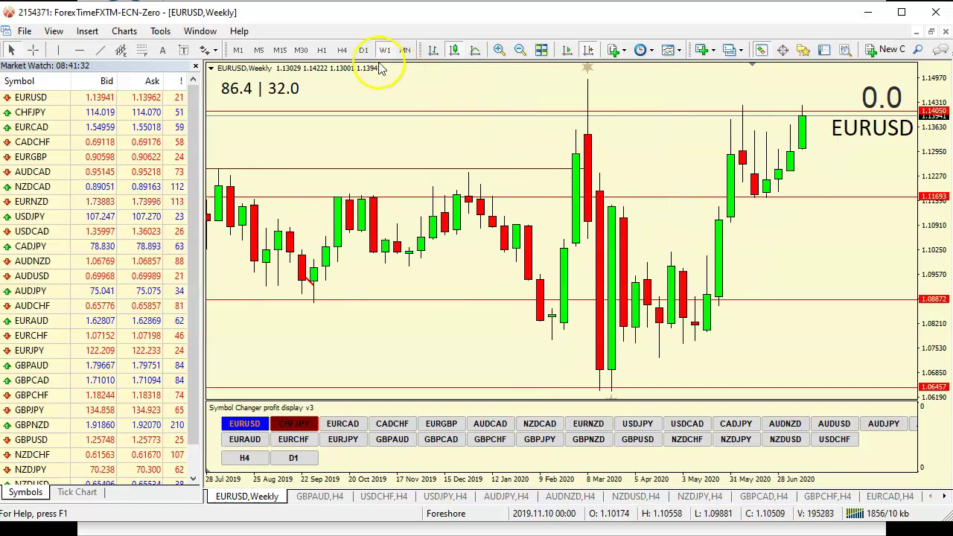
left_click(362, 49)
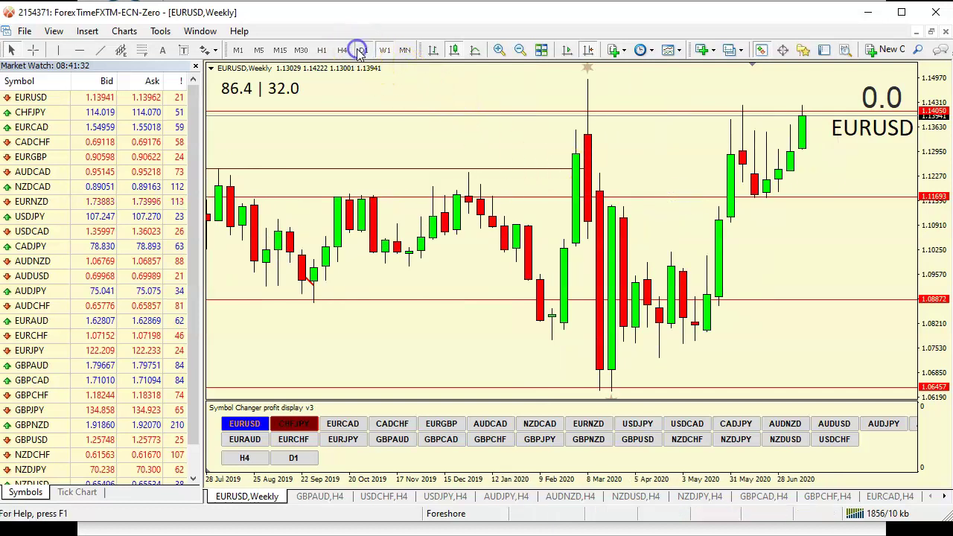
left_click(588, 50)
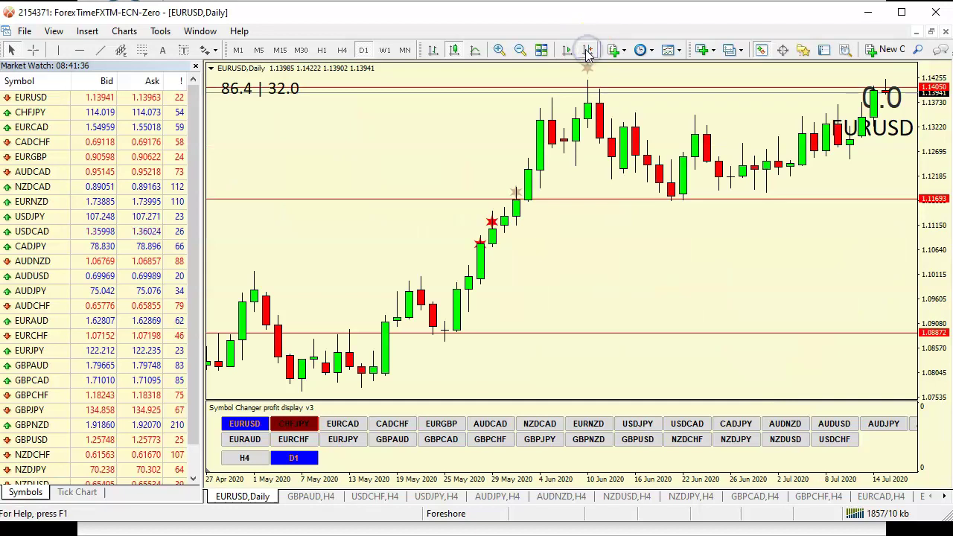
- Compare the latest EURUSD candles on Daily, H4 and H1 around the 1.14050 line, finishing on H1 with chart shift on
left_click(588, 50)
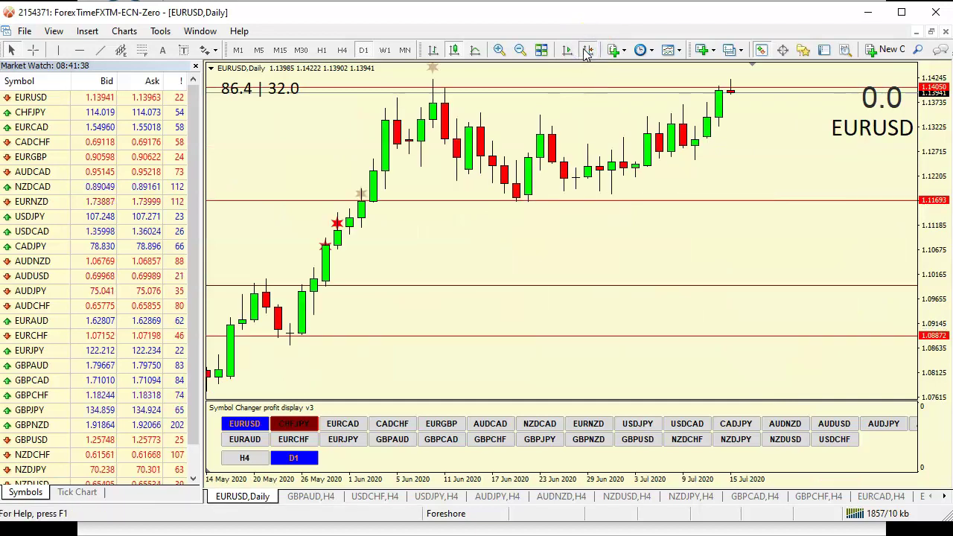
left_click_drag(383, 146, 437, 147)
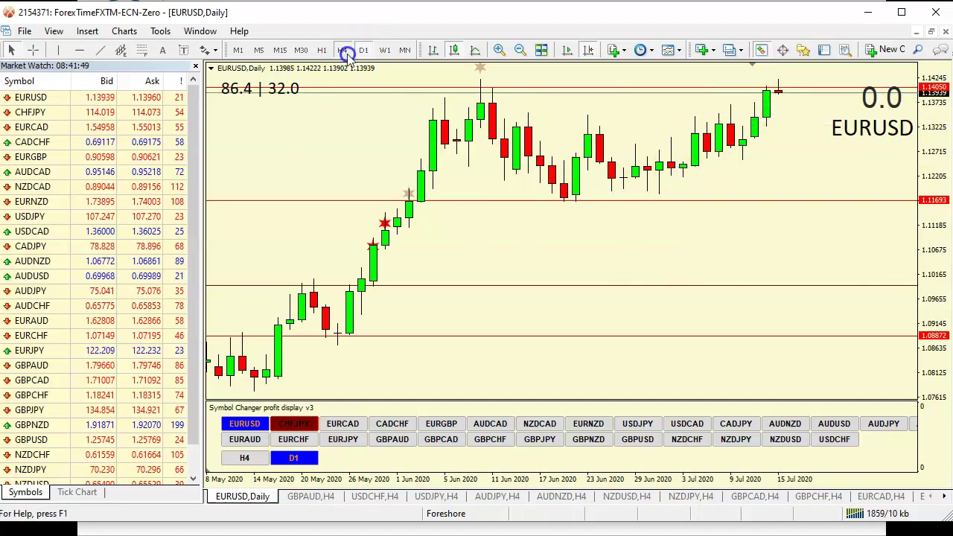
left_click(588, 51)
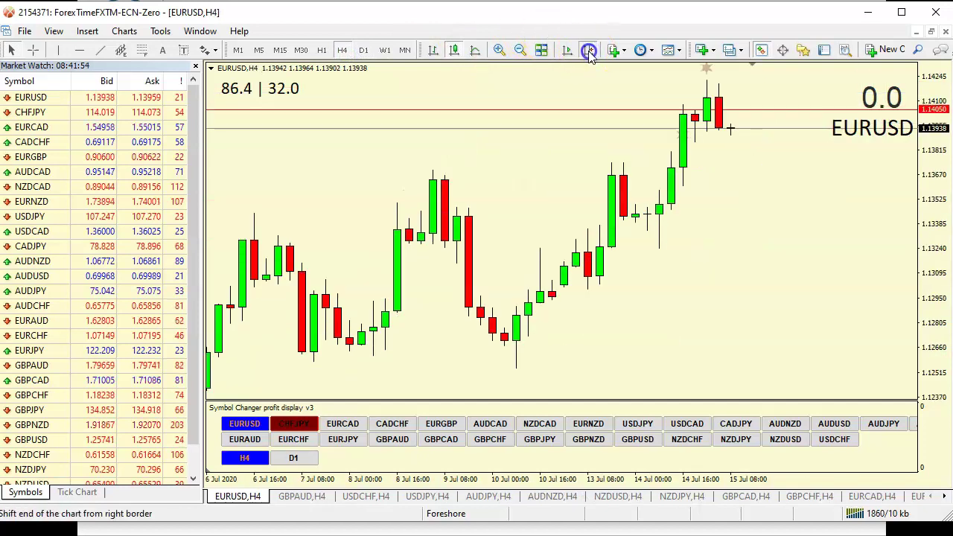
left_click(600, 187)
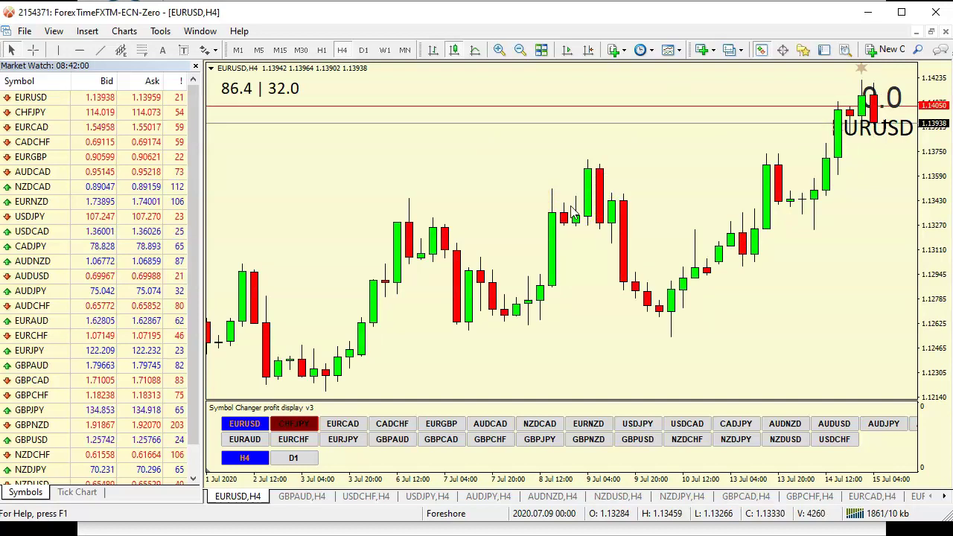
left_click(321, 50)
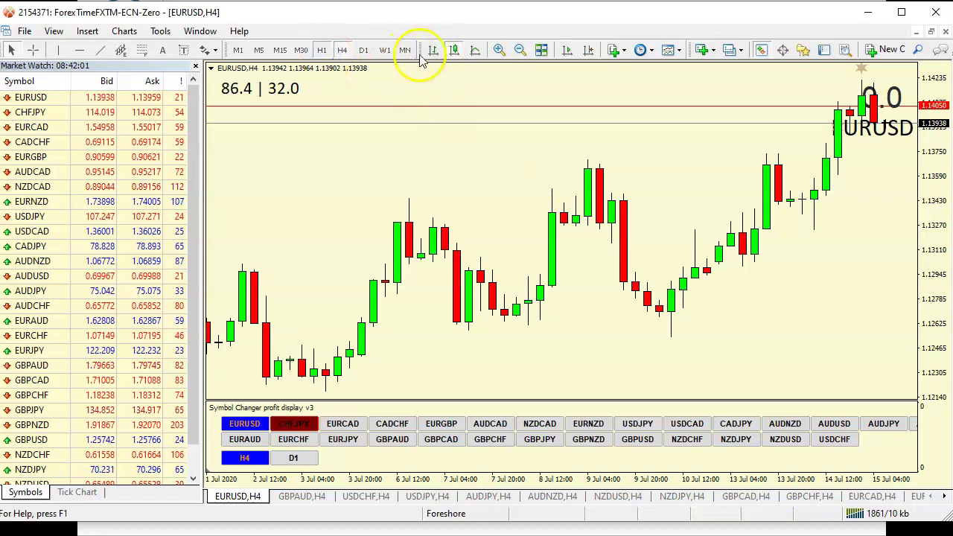
left_click(589, 52)
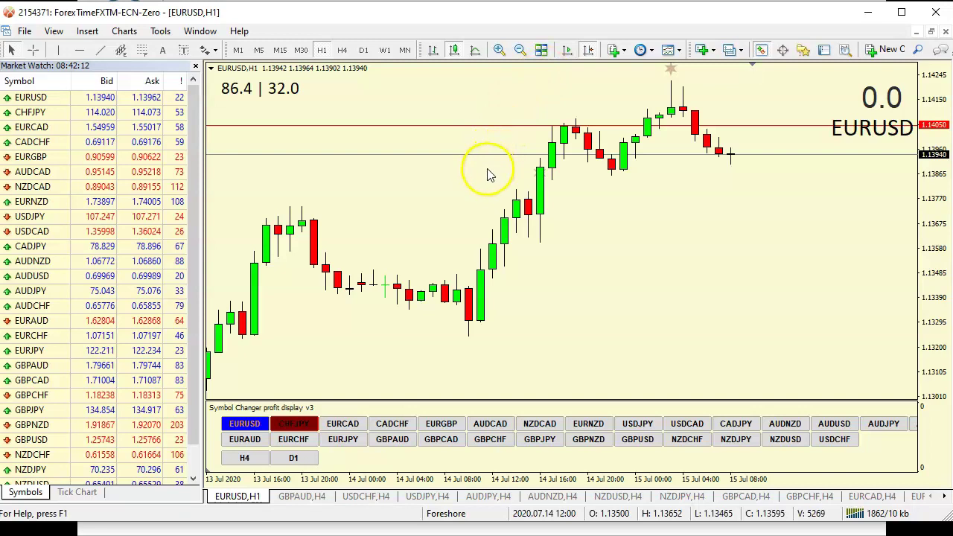
- Return the EURUSD chart to Daily with chart shift on and examine the June to July 2020 candles above the 1.11693 line
left_click(366, 51)
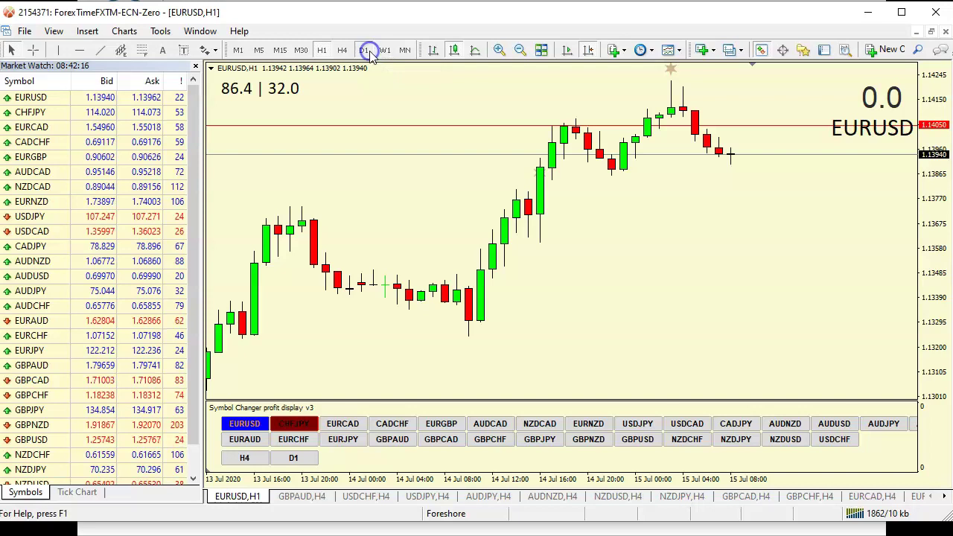
left_click(588, 50)
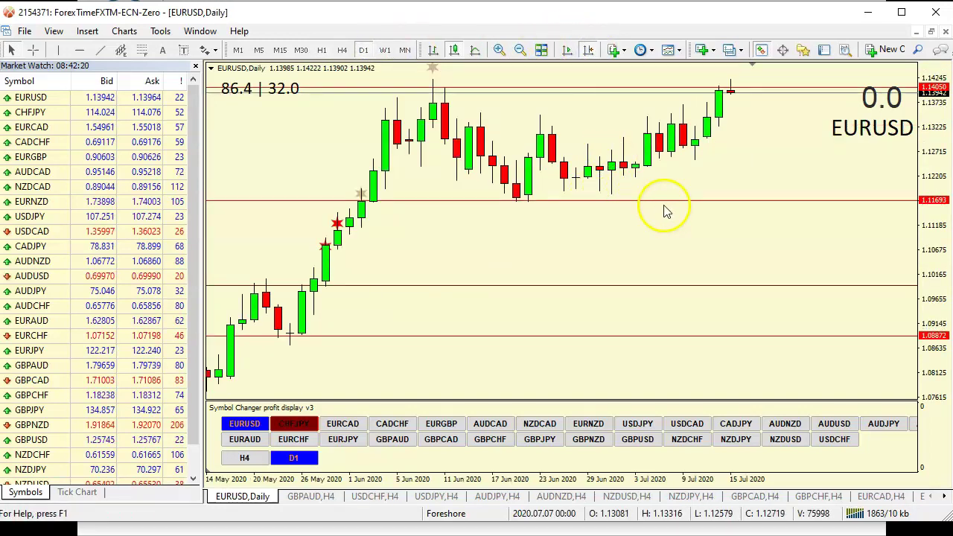
left_click(714, 201)
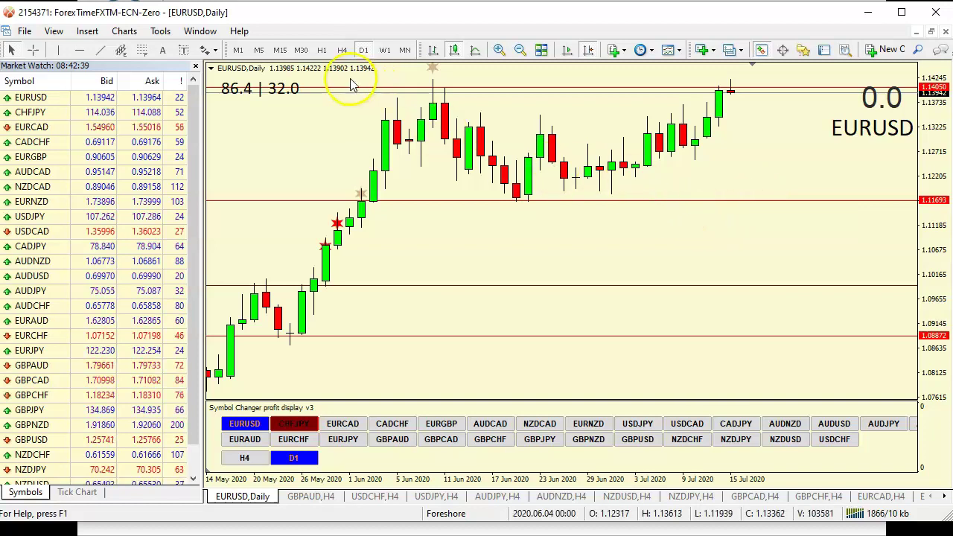
- Review the latest EURUSD candles on H4 and H1 again and return to the Daily timeframe with chart shift on
left_click(341, 50)
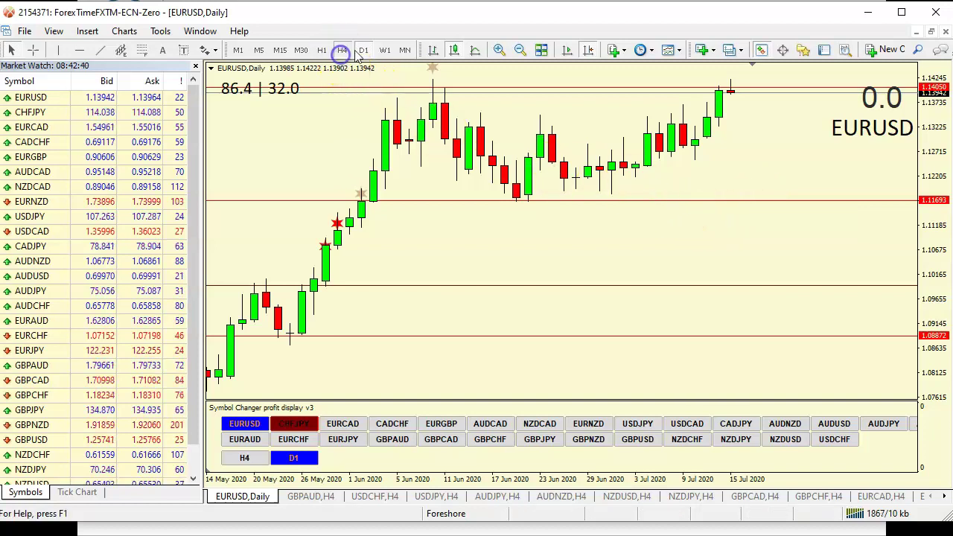
left_click(588, 50)
left_click(588, 50)
left_click(588, 50)
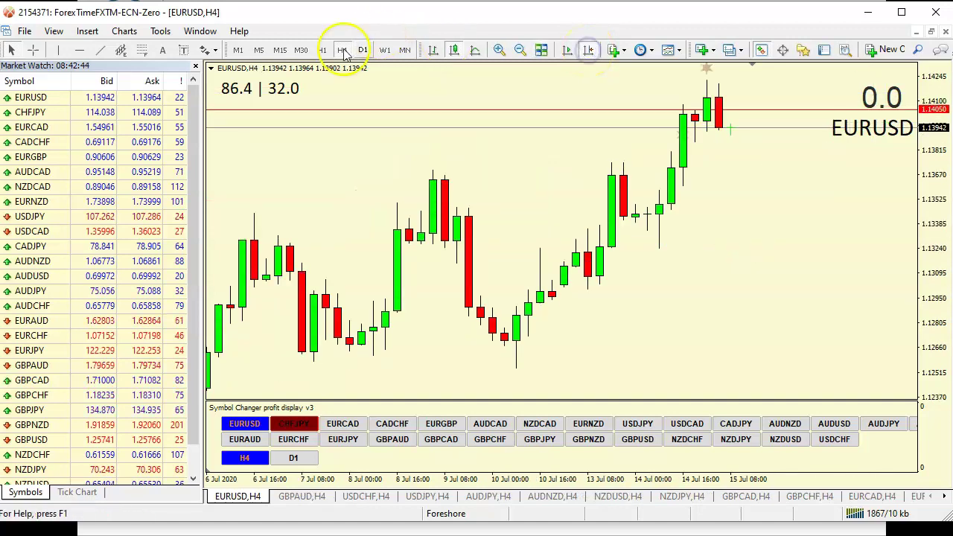
left_click(326, 50)
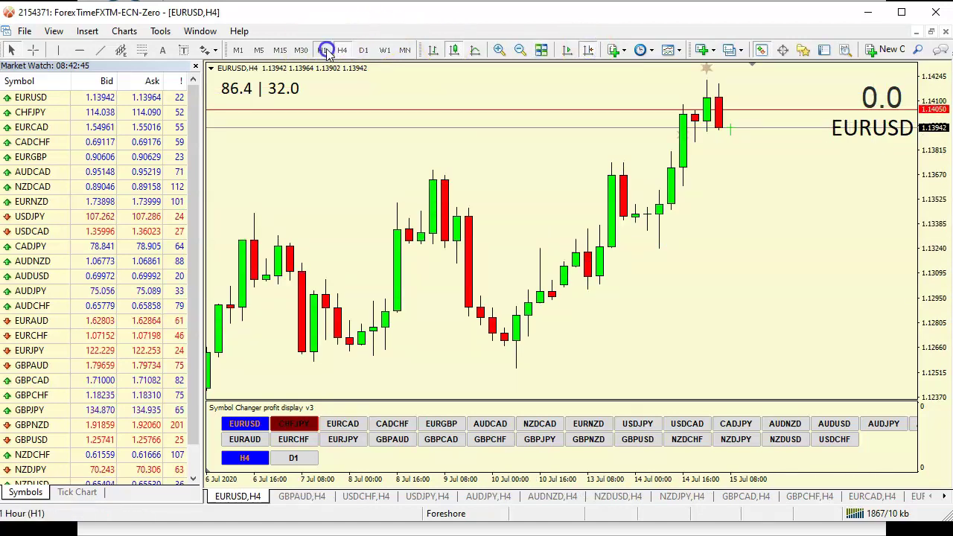
left_click(590, 50)
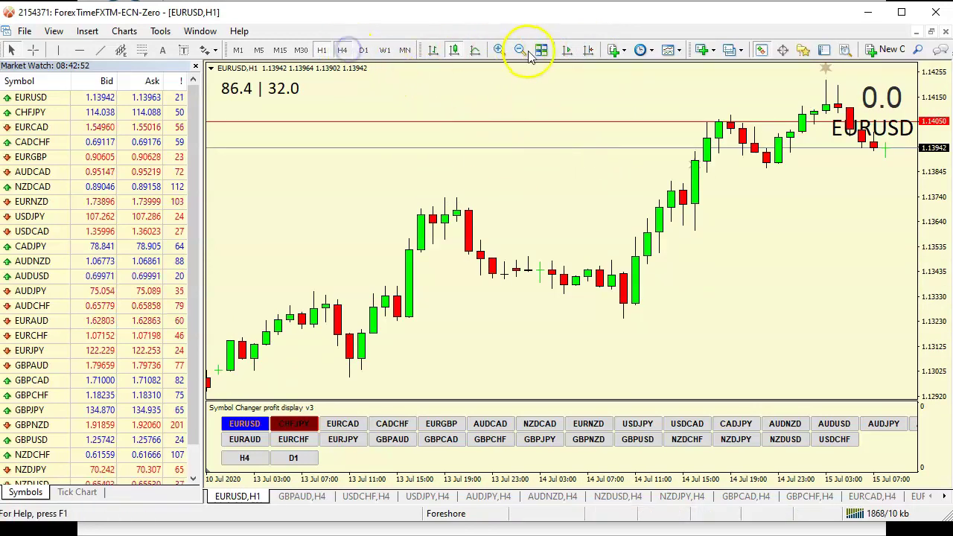
left_click(347, 51)
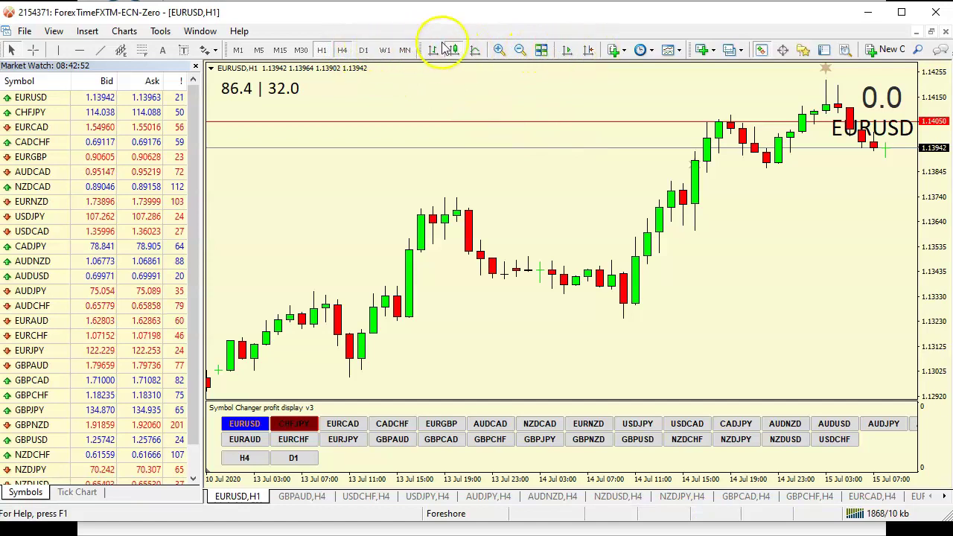
left_click(588, 51)
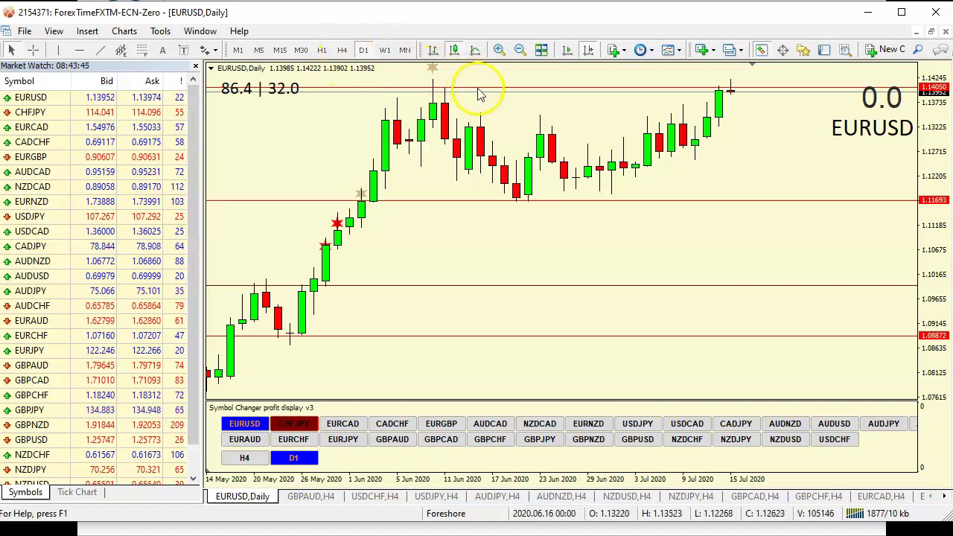
- Examine the Daily candles of May to July 2020 between the 1.14050 and 1.08872 lines, selecting both lines
scroll(479, 90, "up", 1)
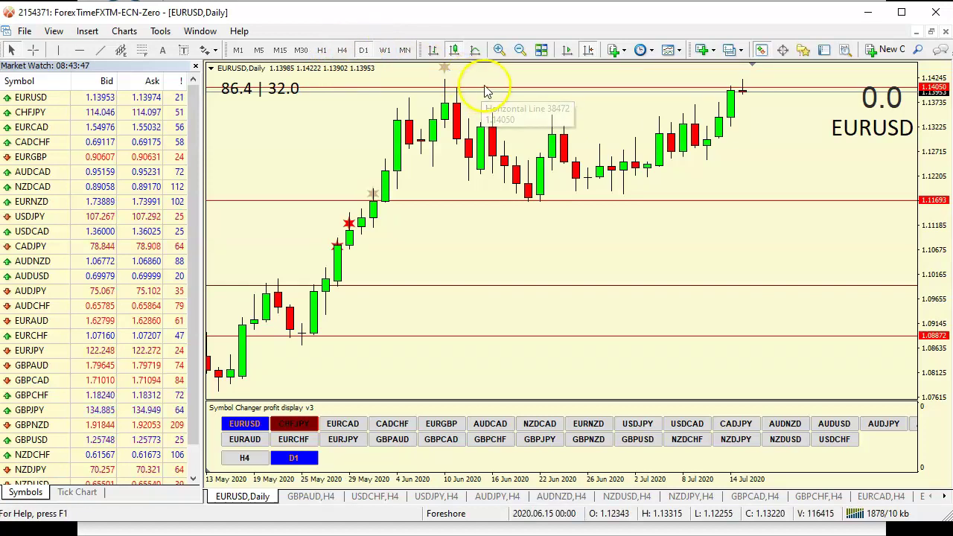
scroll(488, 201, "up", 2)
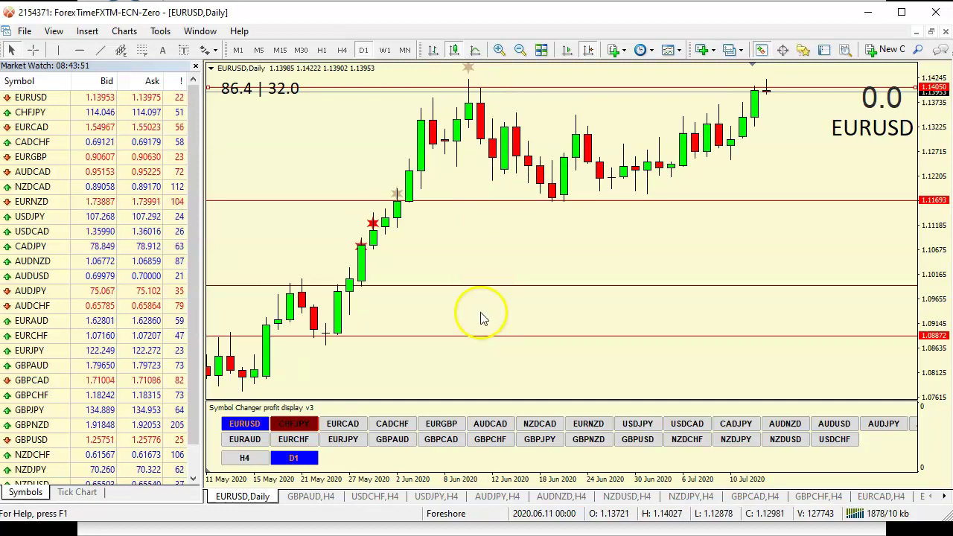
scroll(496, 334, "up", 1)
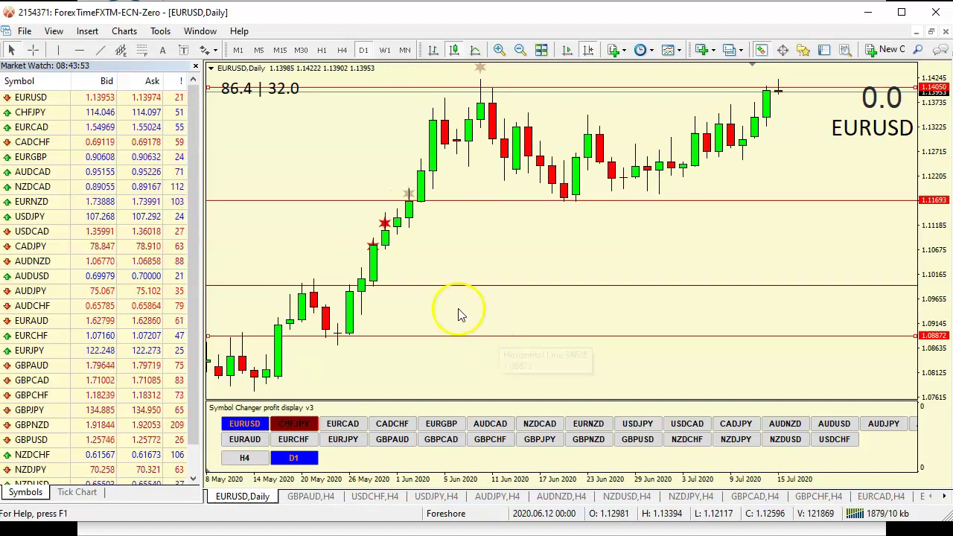
scroll(410, 194, "down", 3)
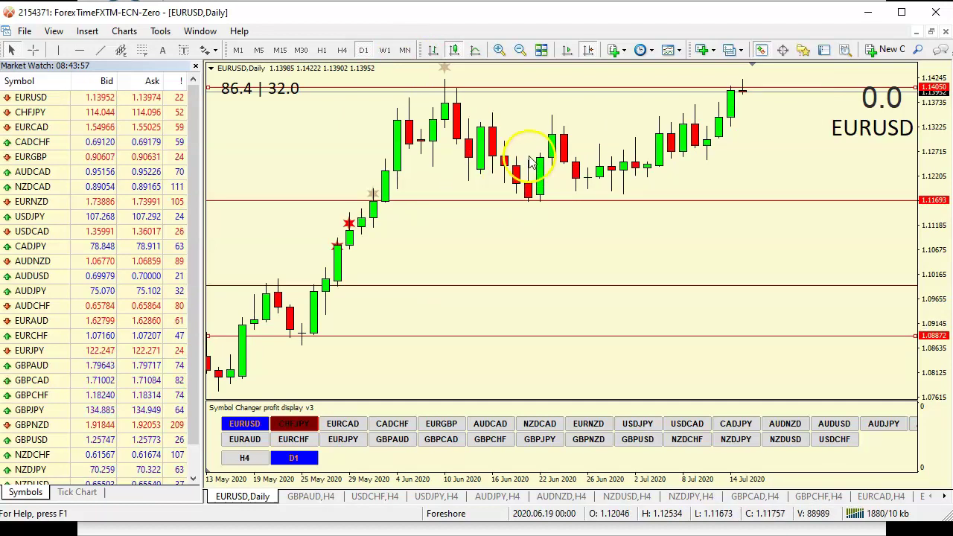
- Switch the EURUSD chart to Weekly with chart shift on and examine the latest candles between the 1.11693 and 1.14050 lines
left_click(385, 52)
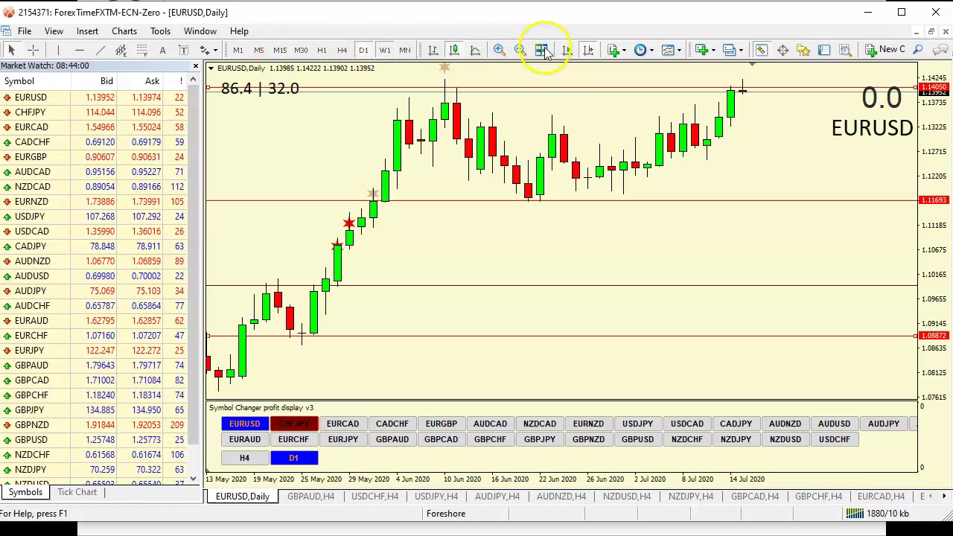
left_click(589, 51)
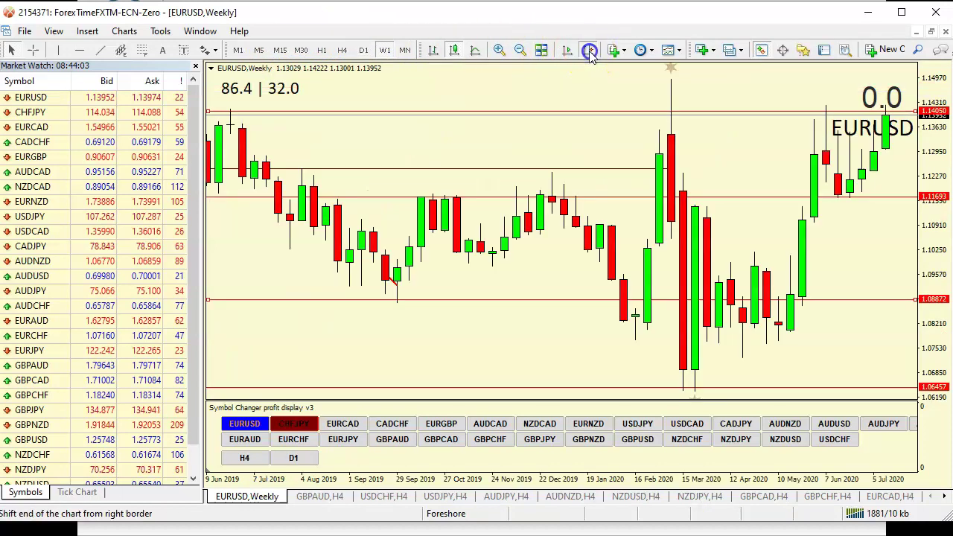
left_click(589, 51)
left_click(589, 51)
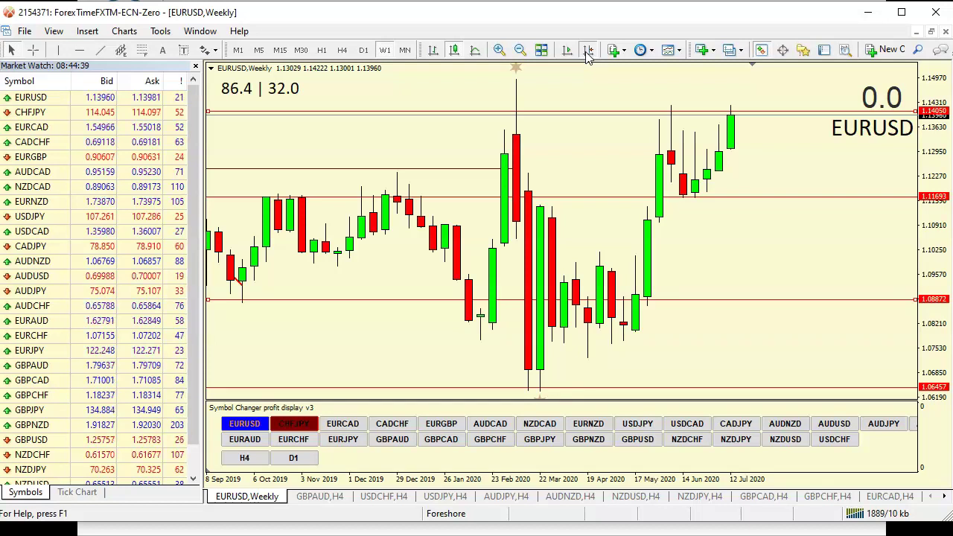
left_click(589, 50)
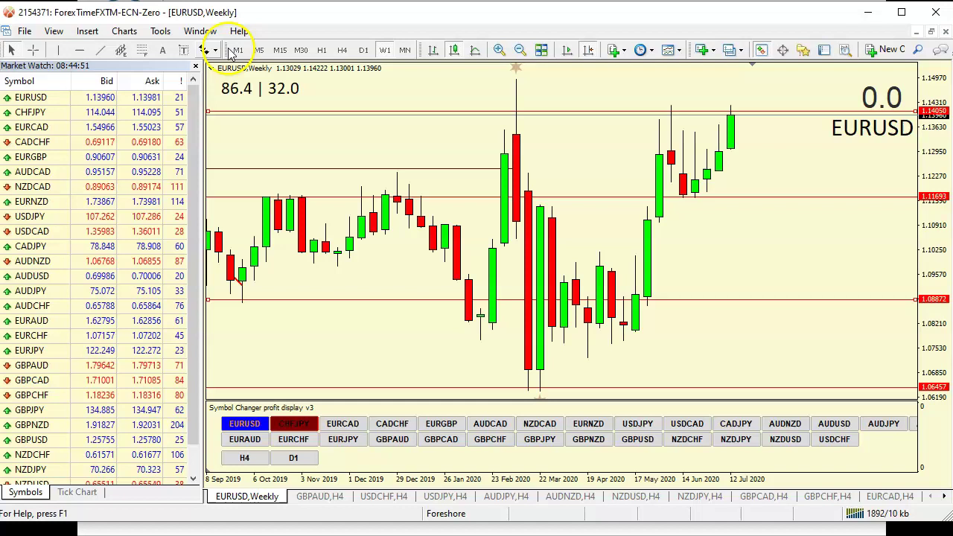
- Examine the Weekly candles back to 2018 against the horizontal lines and return to the latest candles at the original zoom
left_click(521, 50)
left_click_drag(454, 242, 537, 266)
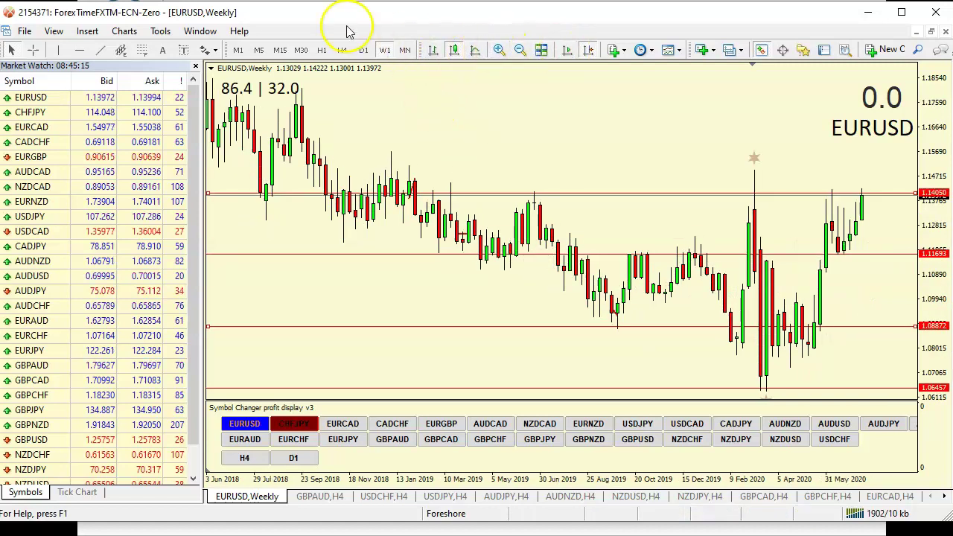
left_click(498, 50)
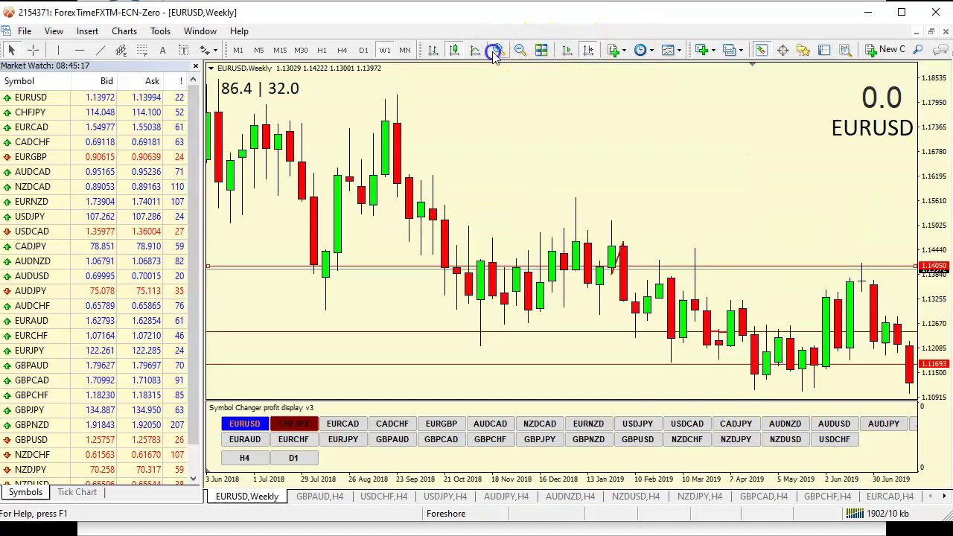
left_click(589, 51)
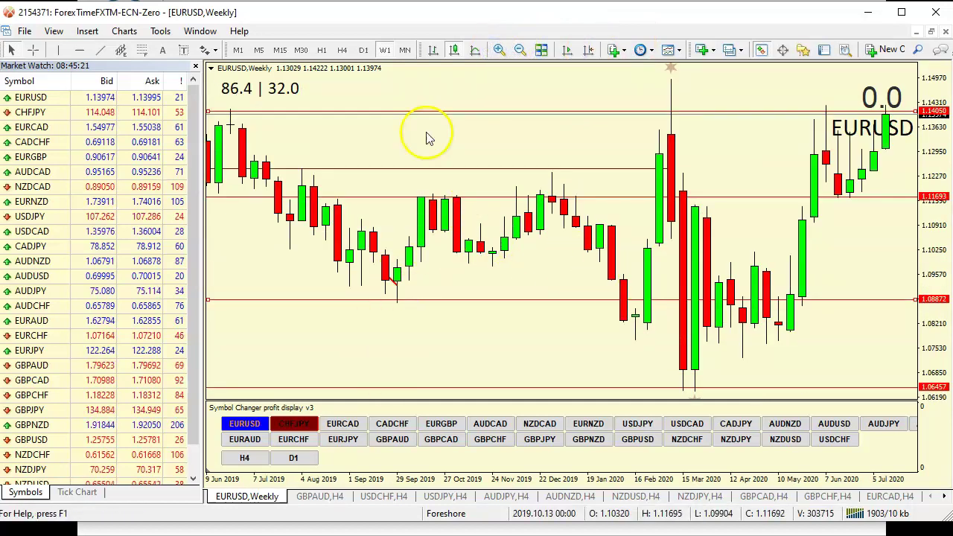
left_click(520, 50)
left_click_drag(445, 161, 400, 190)
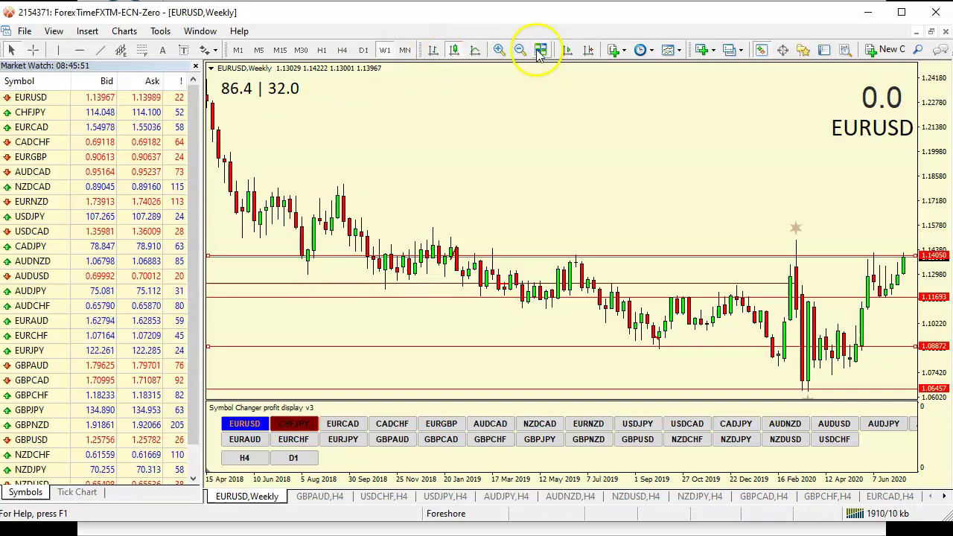
left_click(498, 50)
left_click(589, 51)
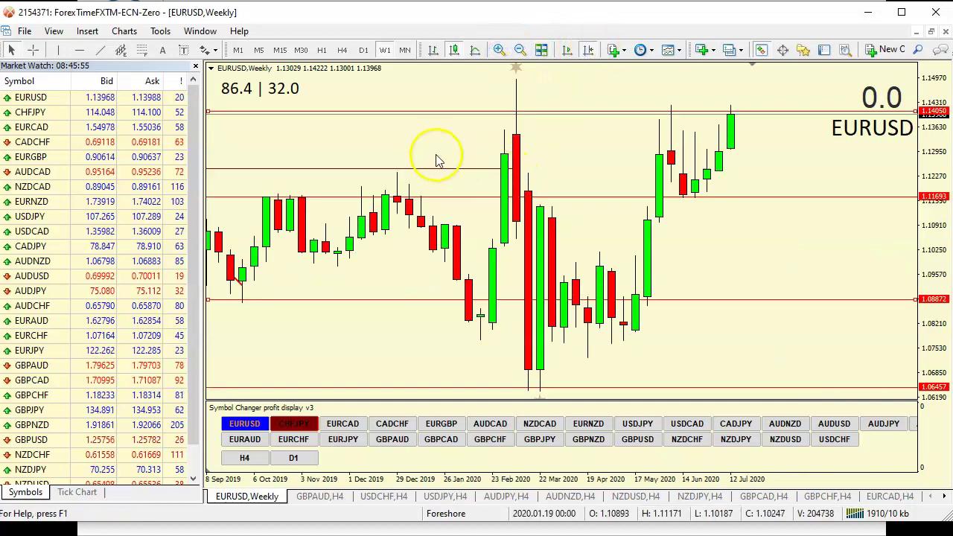
- Switch the EURUSD chart to Monthly with chart shift on and examine the March 2020 candle
left_click(404, 51)
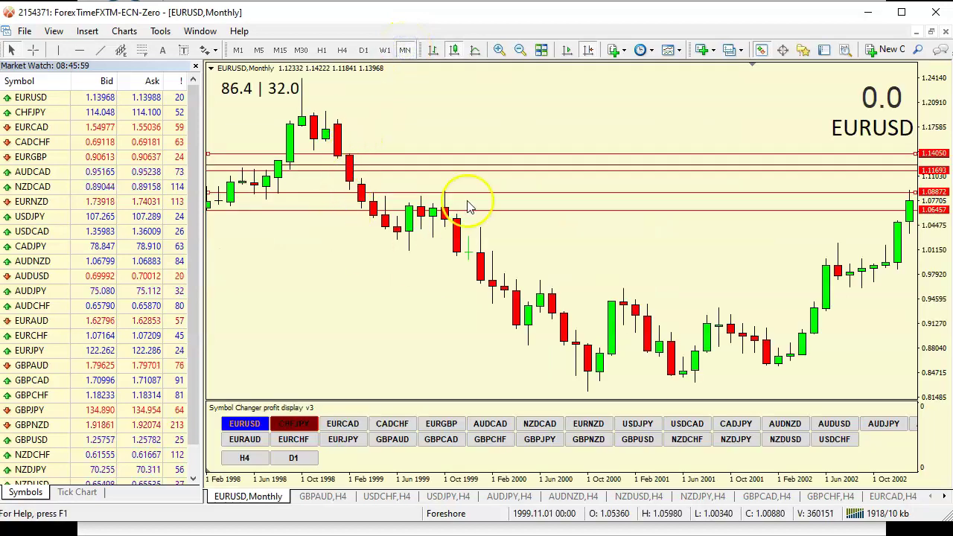
left_click(589, 53)
left_click(589, 53)
left_click(589, 54)
left_click(589, 53)
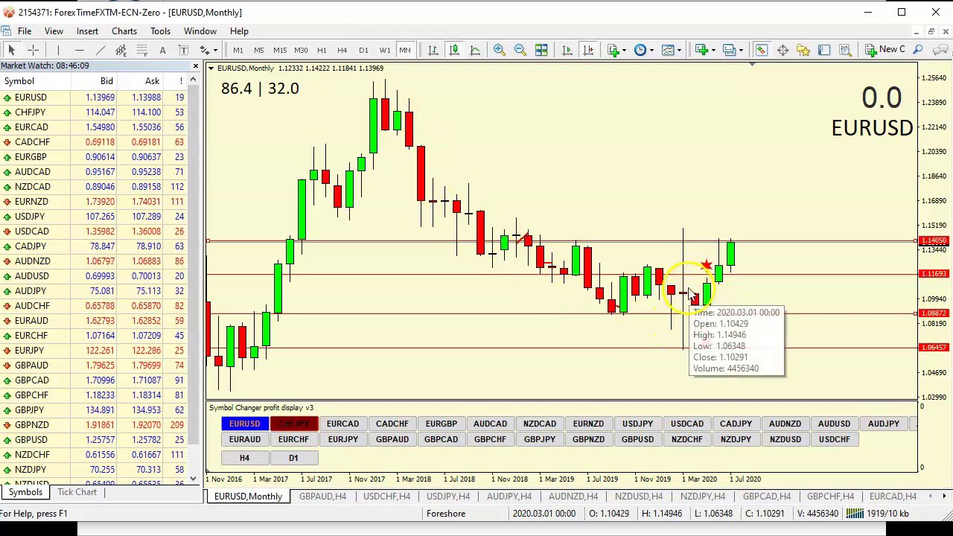
- Switch the EURUSD chart back to Weekly, showing the latest candles with chart shift on
left_click(385, 50)
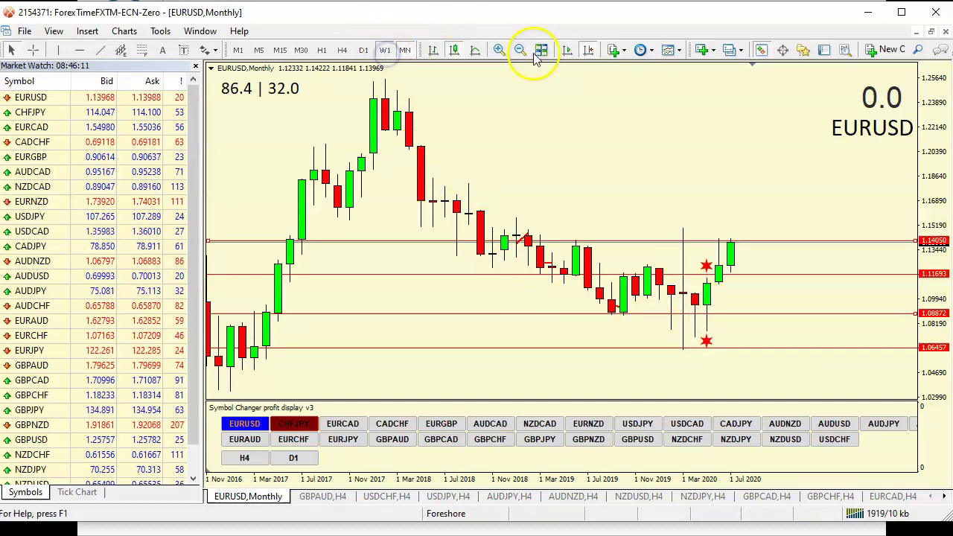
left_click(588, 52)
left_click(588, 53)
left_click(589, 52)
left_click(587, 54)
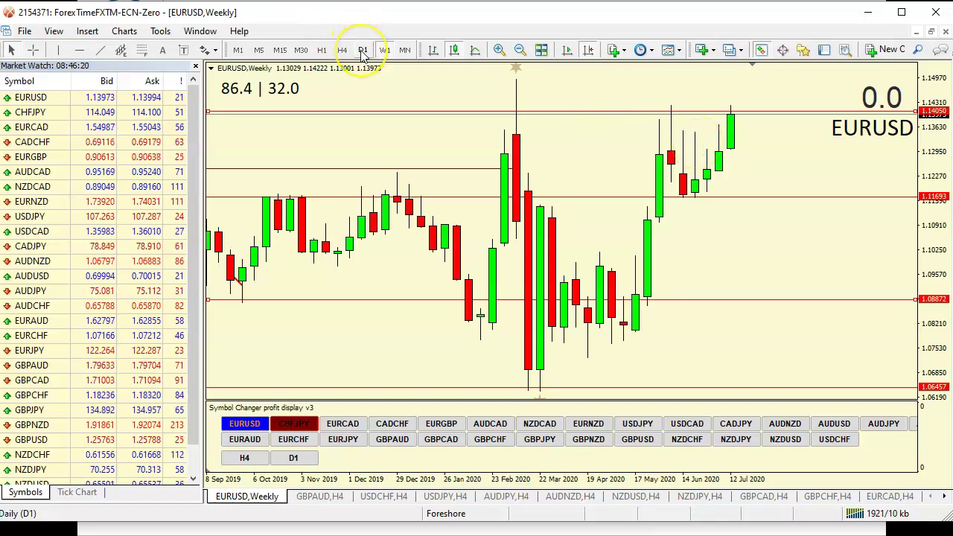
- Return the EURUSD chart to Monthly and compare the June and July 2020 candles with the 1.14050 line
left_click(405, 50)
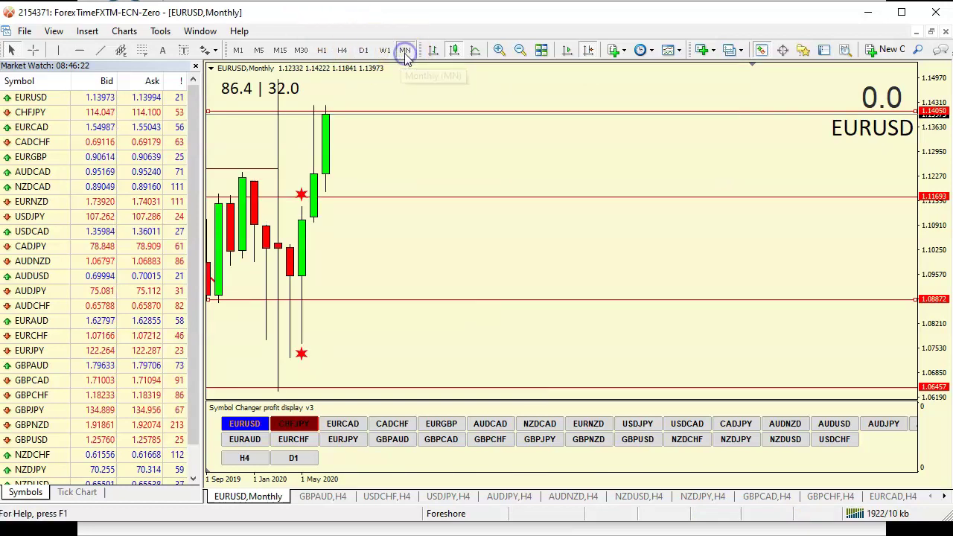
left_click(588, 50)
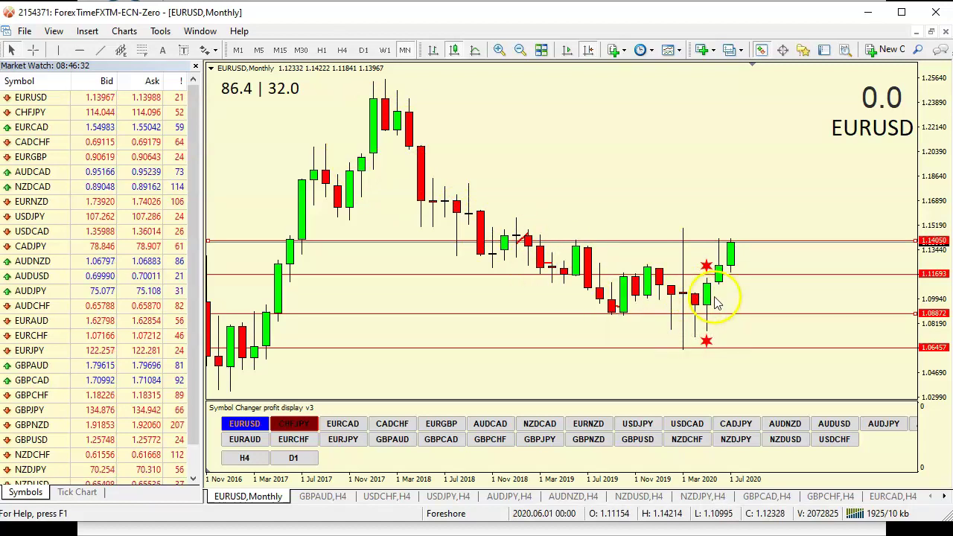
mouse_move(741, 250)
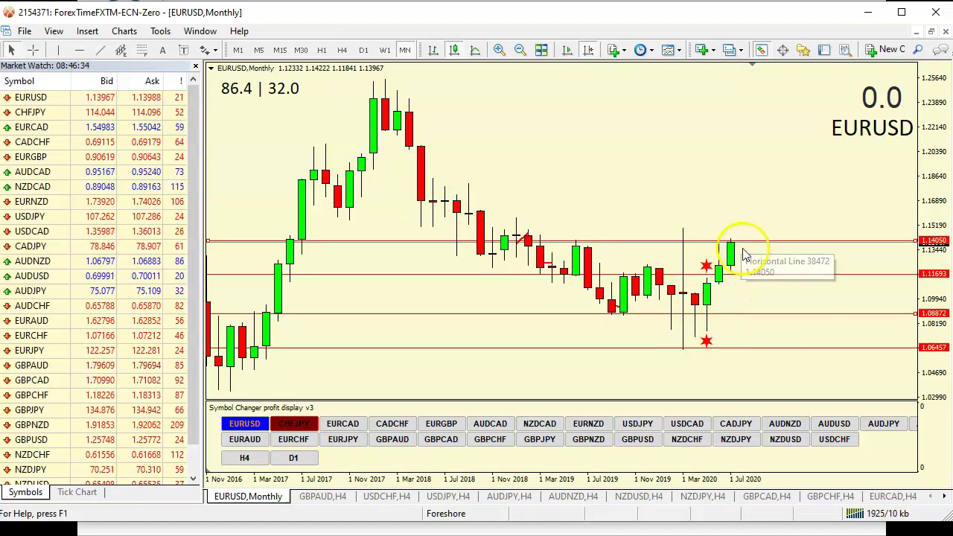
- Examine the Monthly EURUSD candles back to 2011 against the horizontal lines, with the chart zoomed out one level
left_click(748, 245)
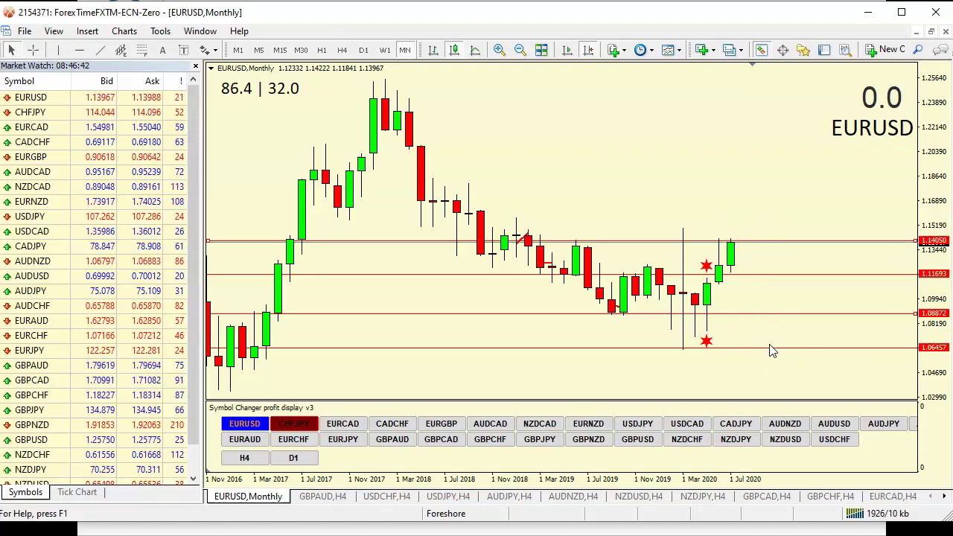
left_click(370, 146)
left_click_drag(370, 146, 434, 152)
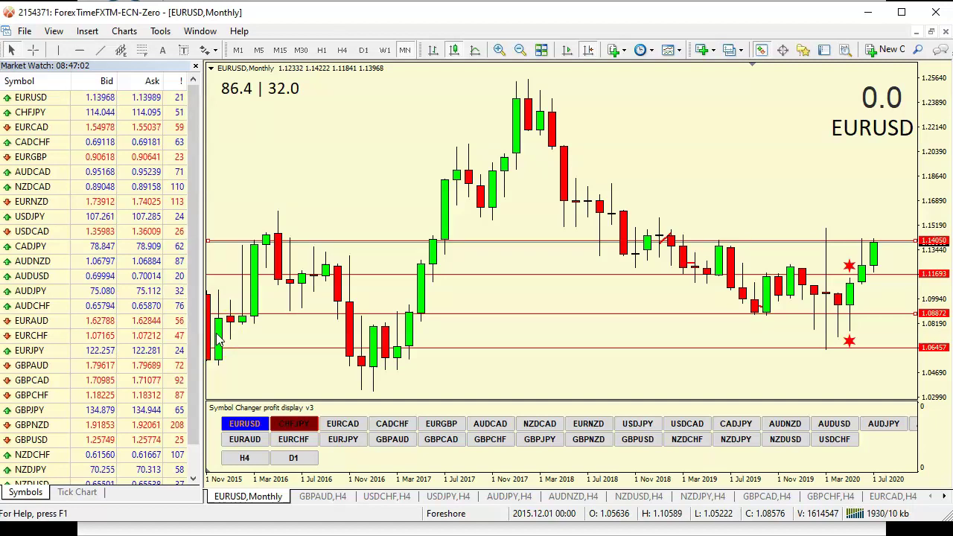
left_click(467, 164)
left_click_drag(467, 166, 483, 192)
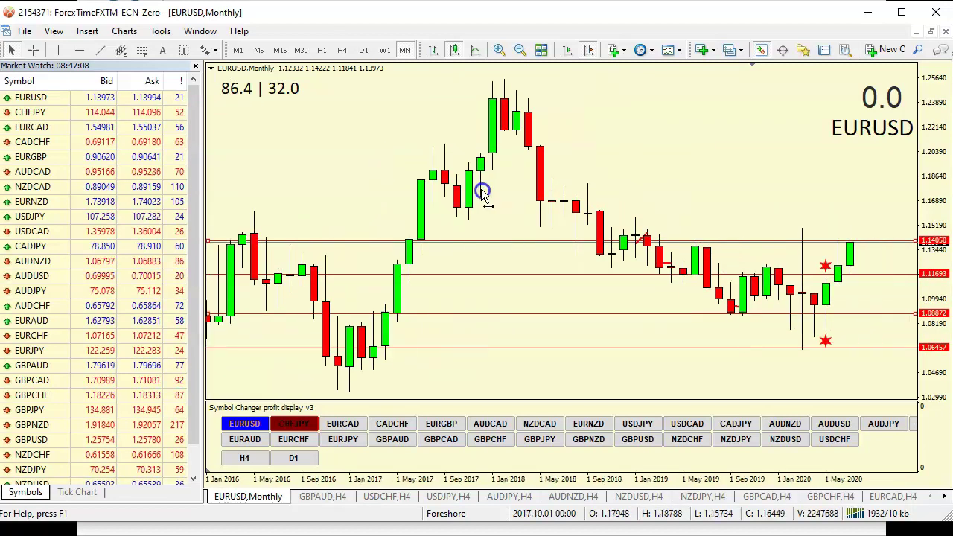
left_click(520, 50)
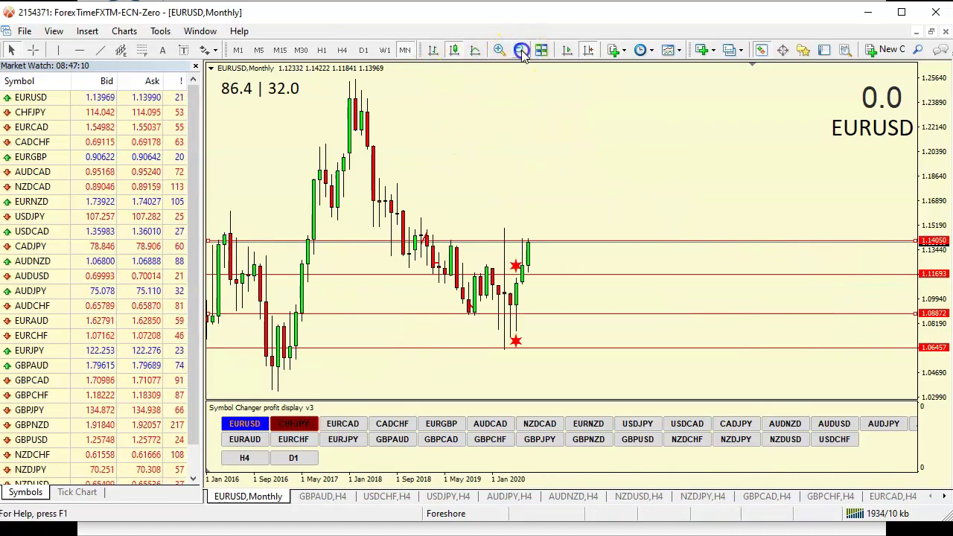
left_click_drag(457, 122, 527, 119)
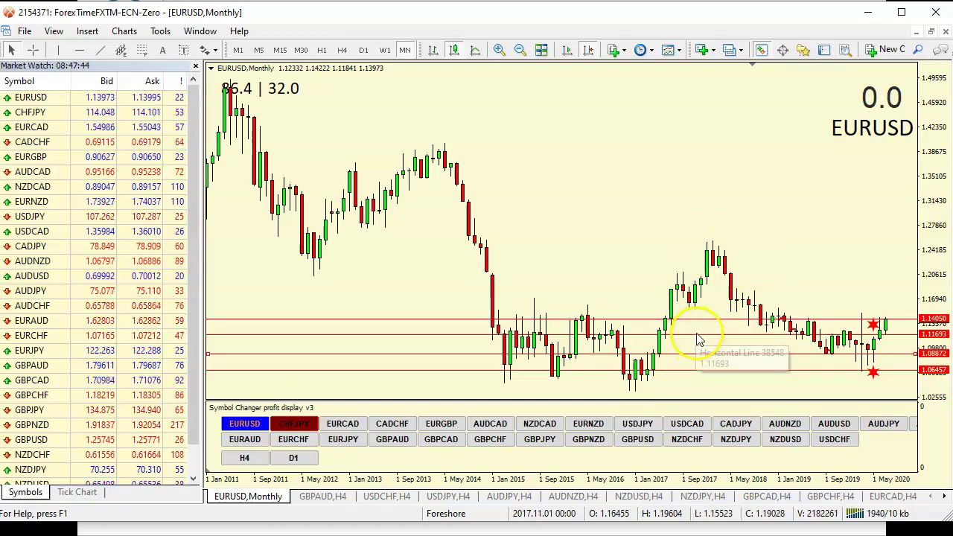
- Delete the four horizontal lines at 1.06457, 1.08872, 1.11693 and 1.14050 from the Monthly EURUSD chart
key("Left")
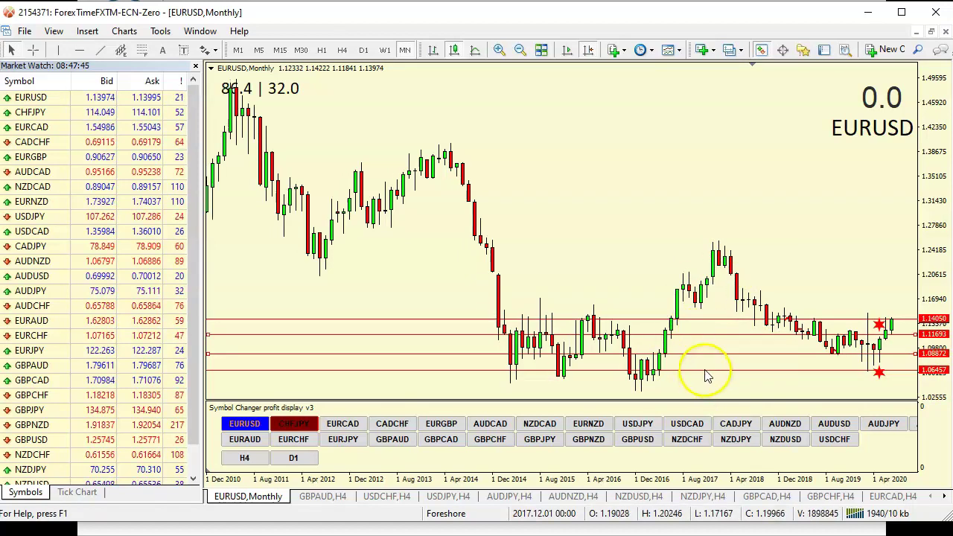
right_click(706, 370)
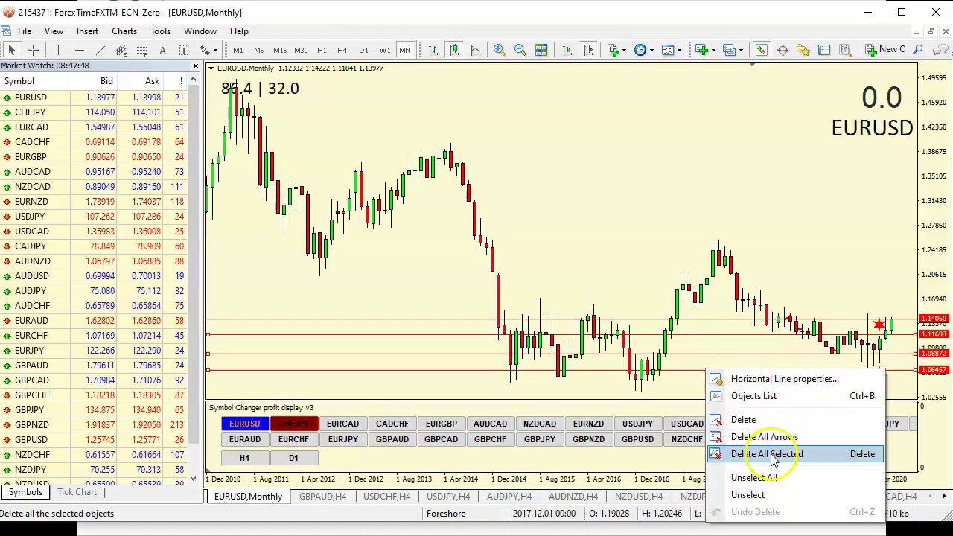
left_click(773, 455)
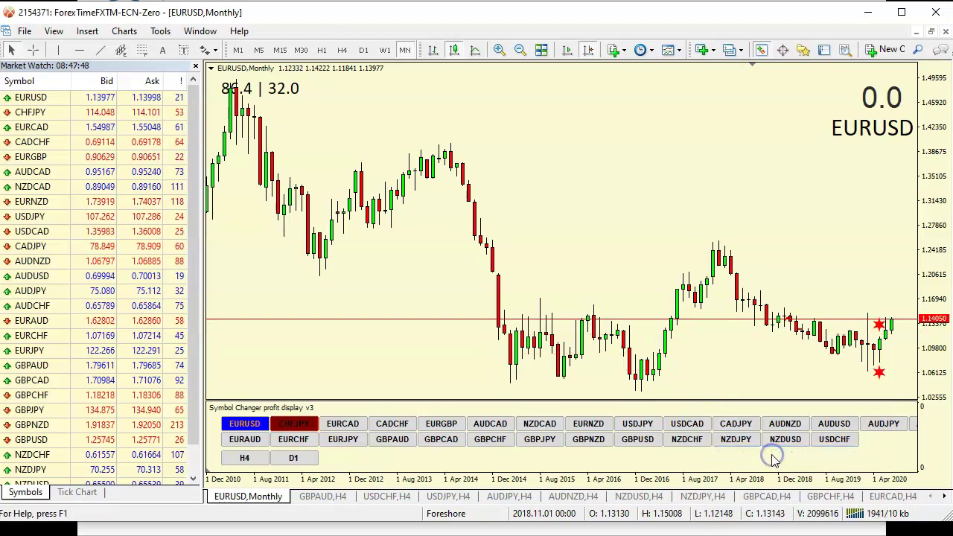
right_click(735, 320)
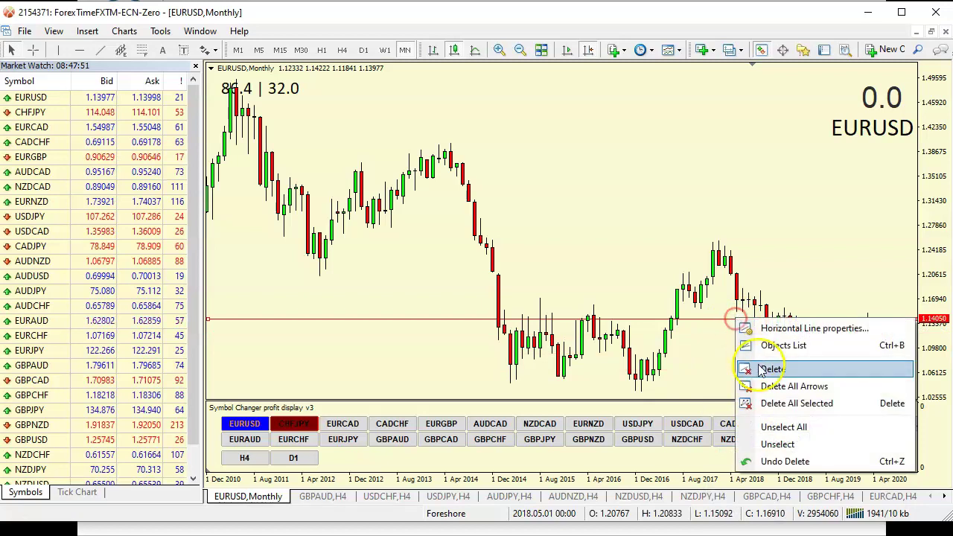
left_click(786, 403)
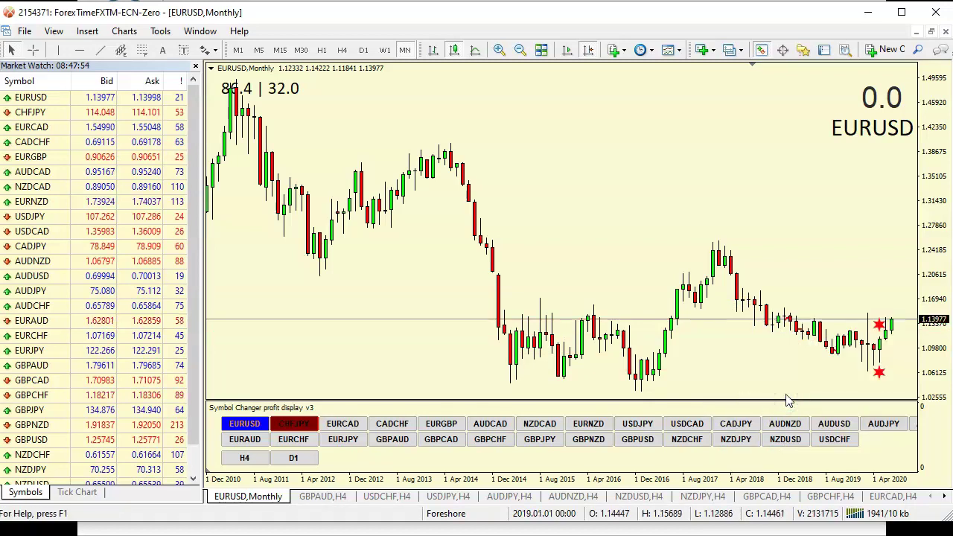